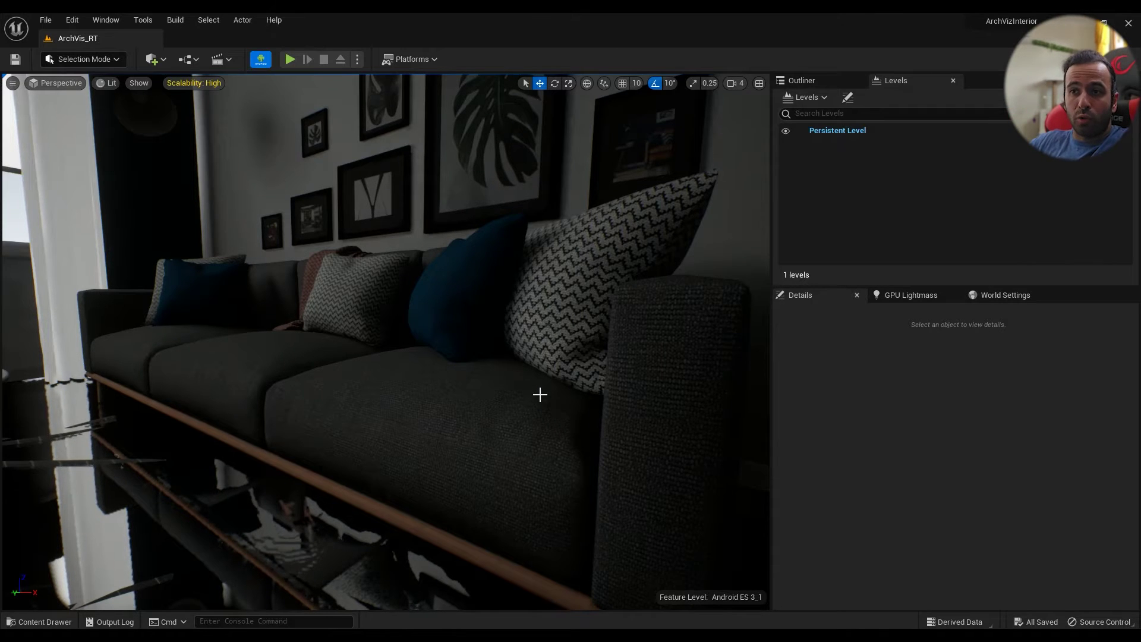
Open the Project Settings at the Engine - Rendering section.
{"action": "right_click_drag", "start_coordinate": [540, 394], "coordinate": [535, 419]}
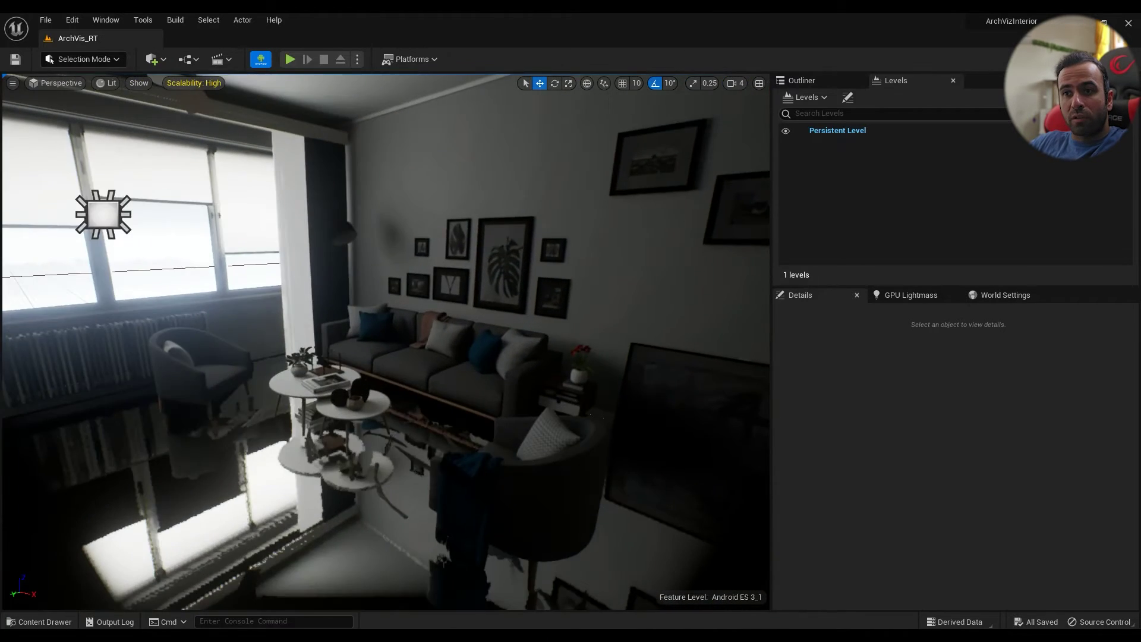
{"action": "right_click_drag", "start_coordinate": [531, 372], "coordinate": [531, 372]}
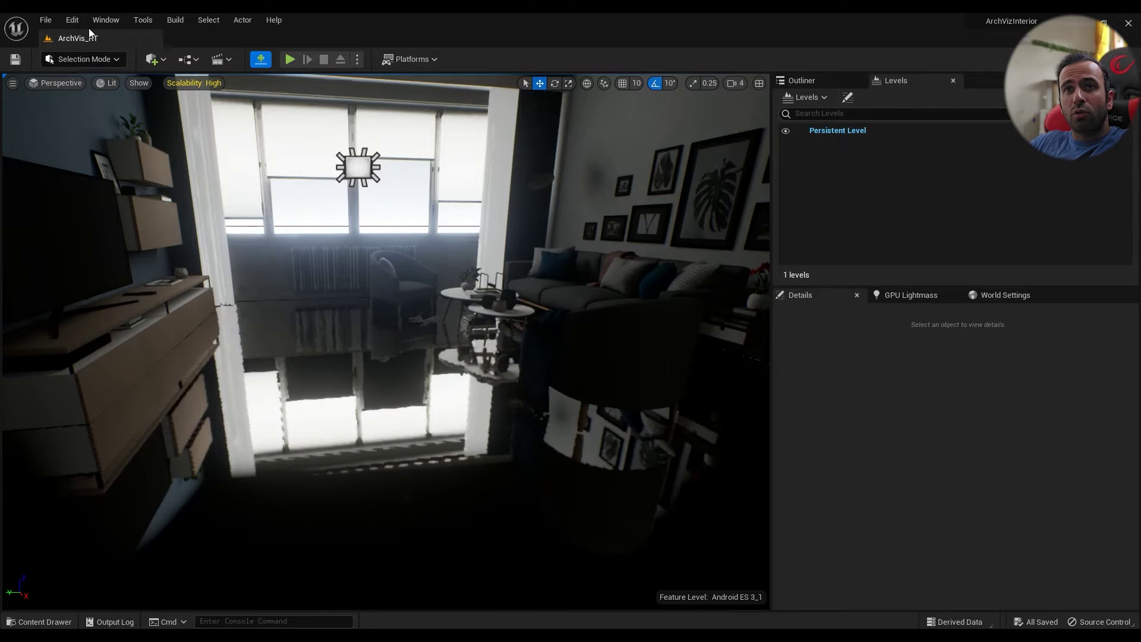
{"action": "left_click", "coordinate": [72, 20]}
{"action": "left_click", "coordinate": [109, 192]}
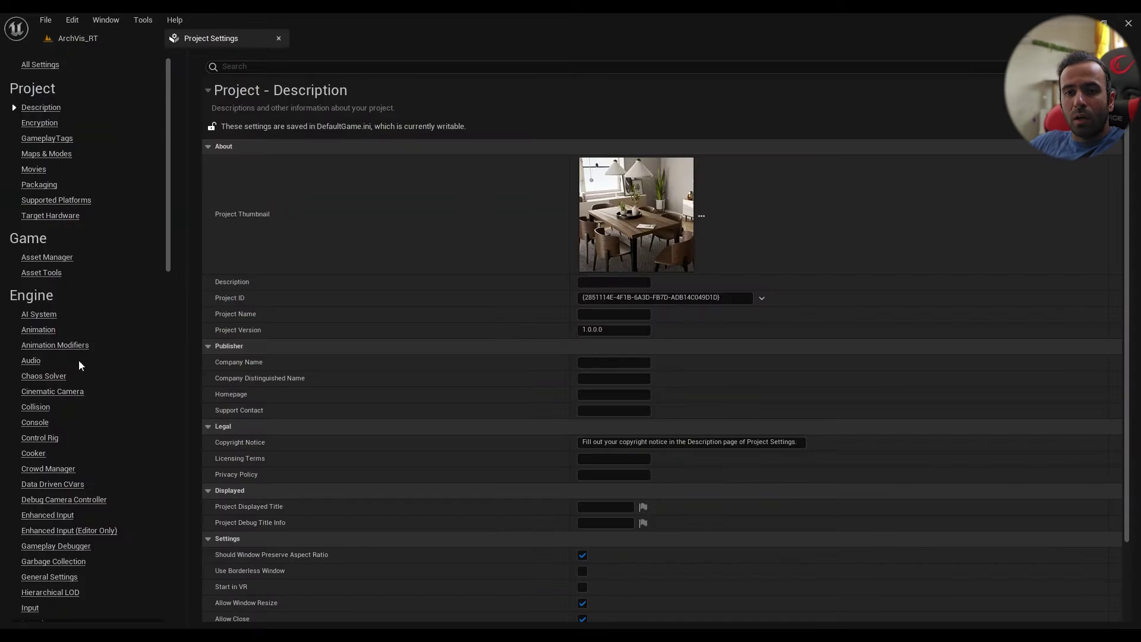
{"action": "scroll", "coordinate": [74, 398], "scroll_direction": "down", "scroll_amount": 10}
{"action": "left_click", "coordinate": [39, 405]}
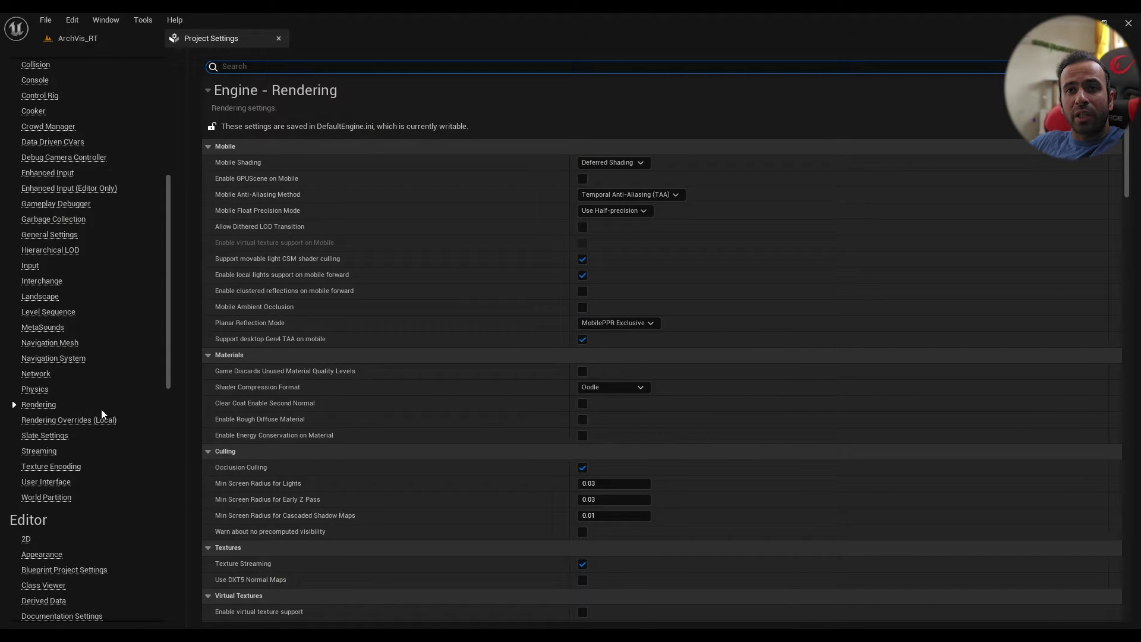
{"action": "scroll", "coordinate": [24, 179], "scroll_direction": "up", "scroll_amount": 4}
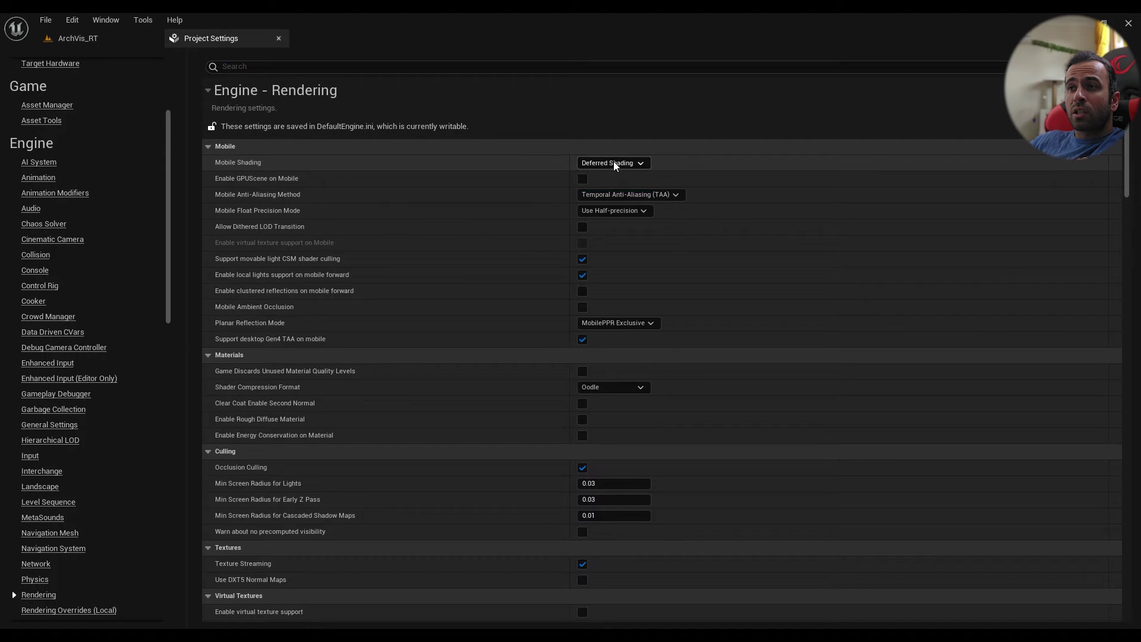
Review the choices offered for Mobile Shading and Mobile Anti-Aliasing Method without changing either setting.
{"action": "left_click", "coordinate": [614, 163]}
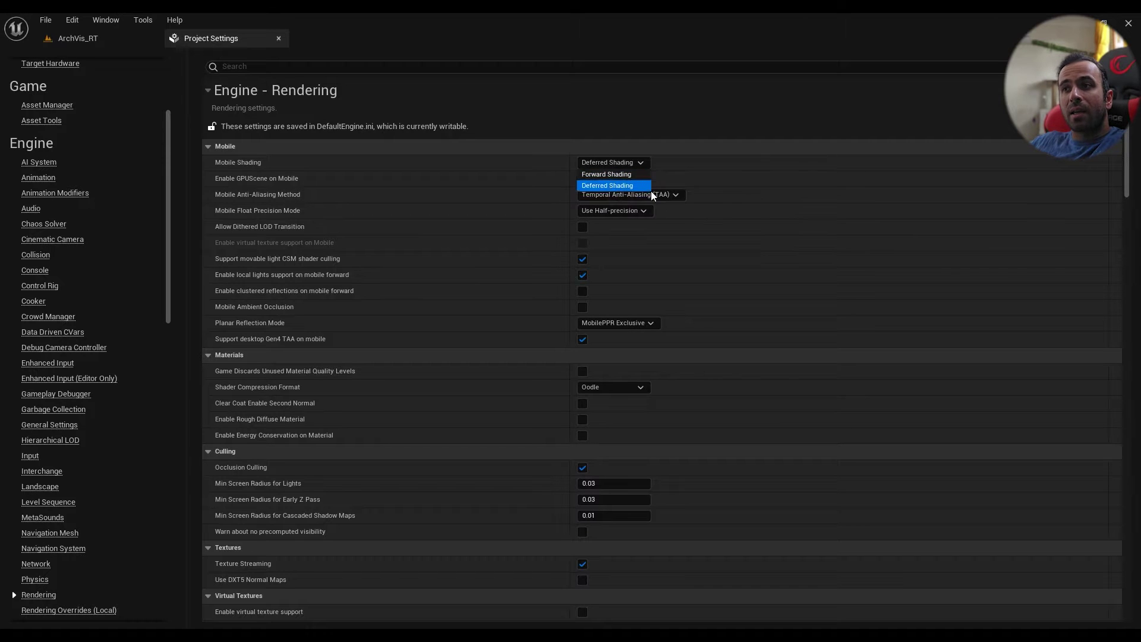
{"action": "left_click", "coordinate": [712, 177]}
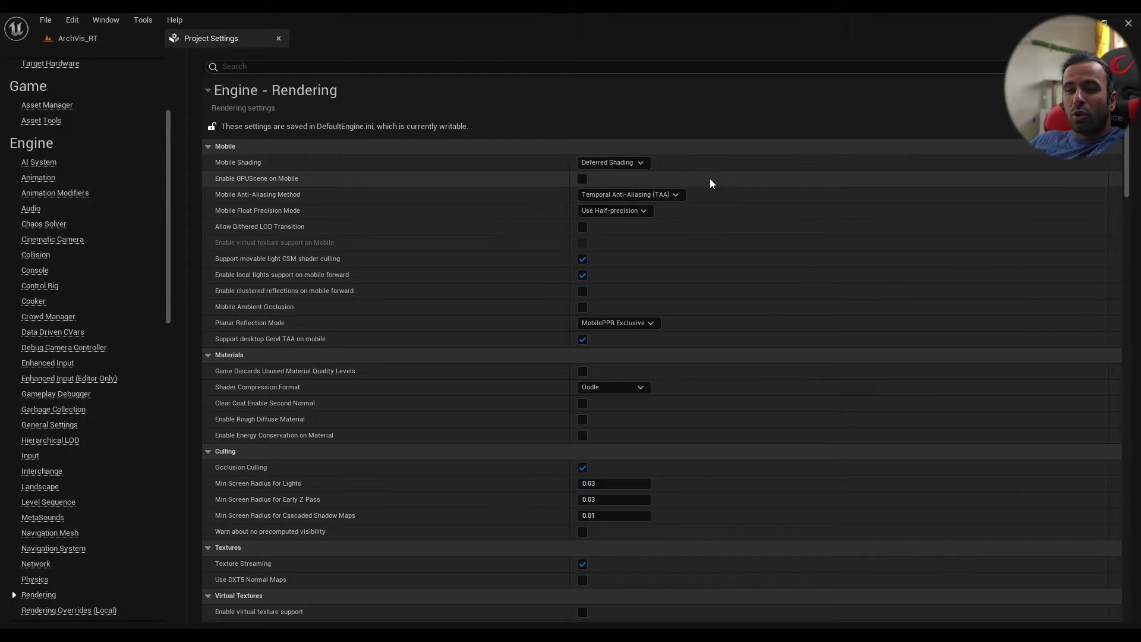
{"action": "left_click", "coordinate": [670, 196]}
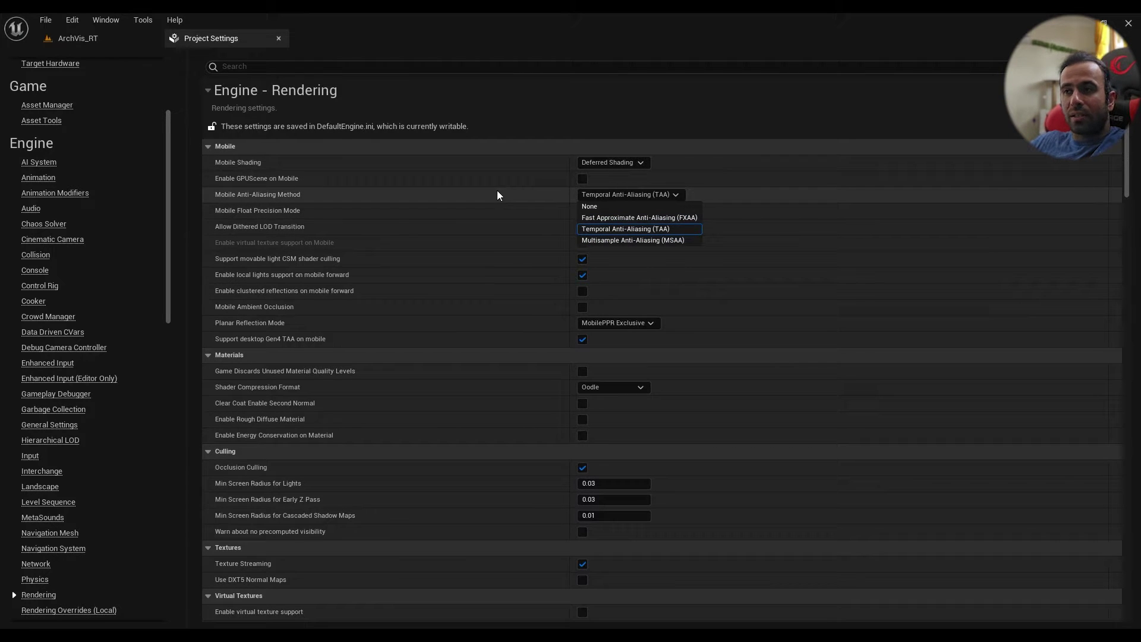
{"action": "left_click", "coordinate": [536, 239]}
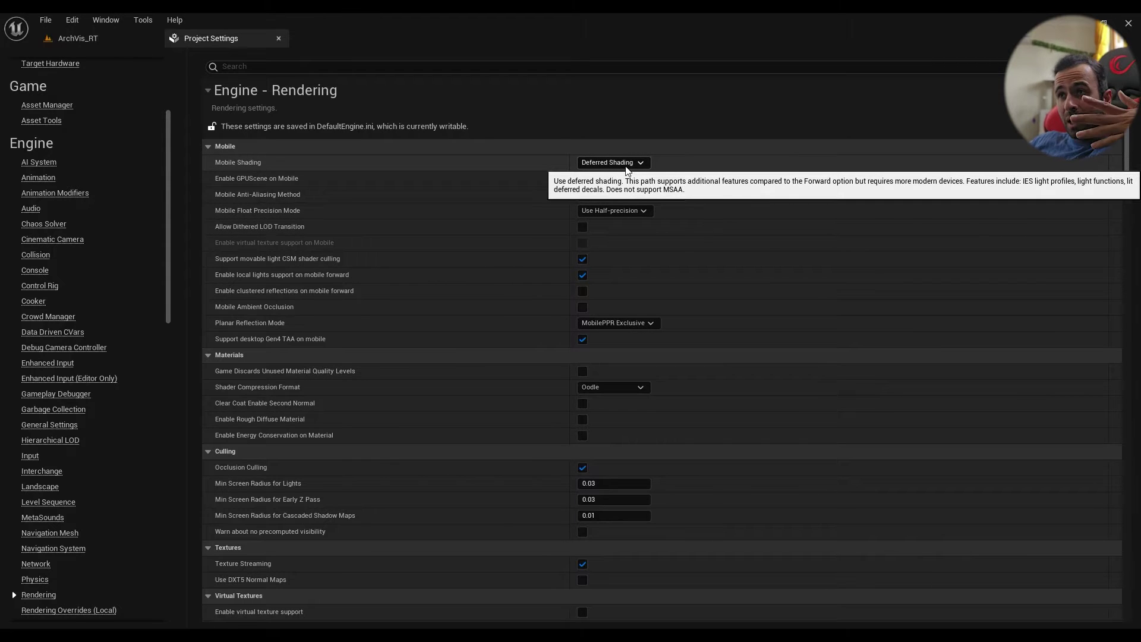
{"action": "left_click", "coordinate": [625, 166]}
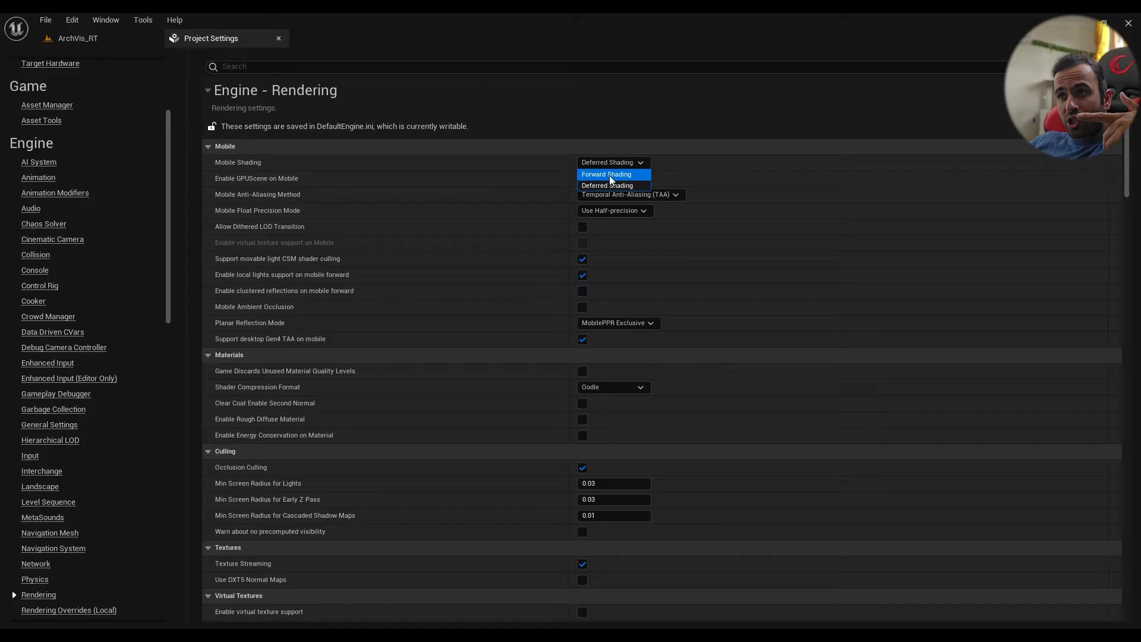
{"action": "left_click", "coordinate": [730, 187]}
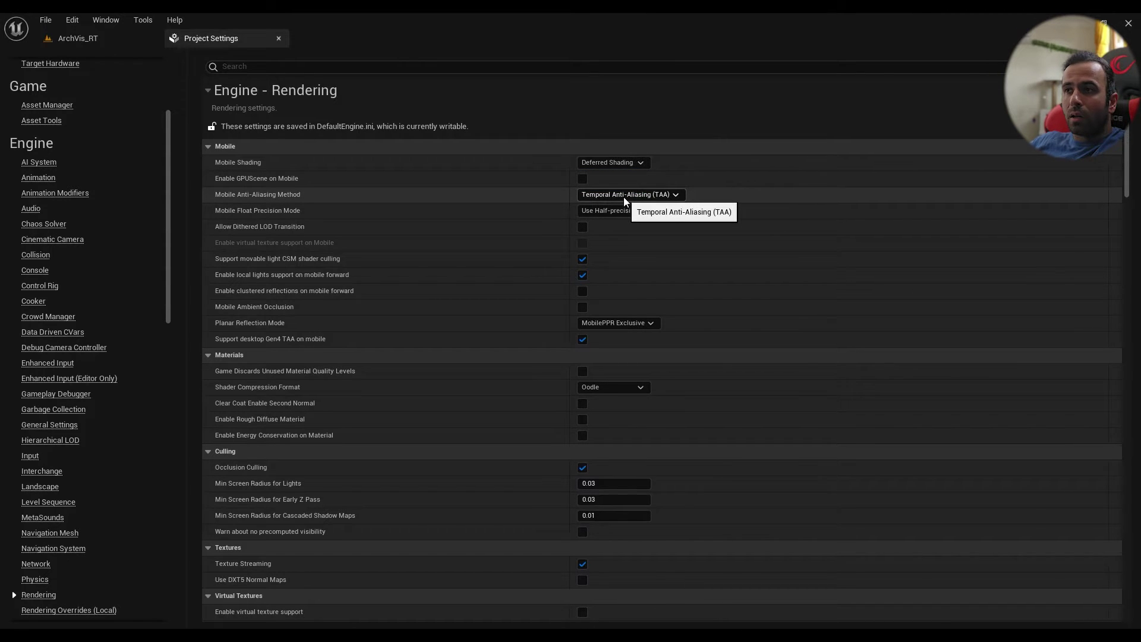
Set the Mobile Anti-Aliasing Method to Fast Approximate Anti-Aliasing (FXAA) and return to the ArchVis_RT level.
{"action": "left_click", "coordinate": [664, 196]}
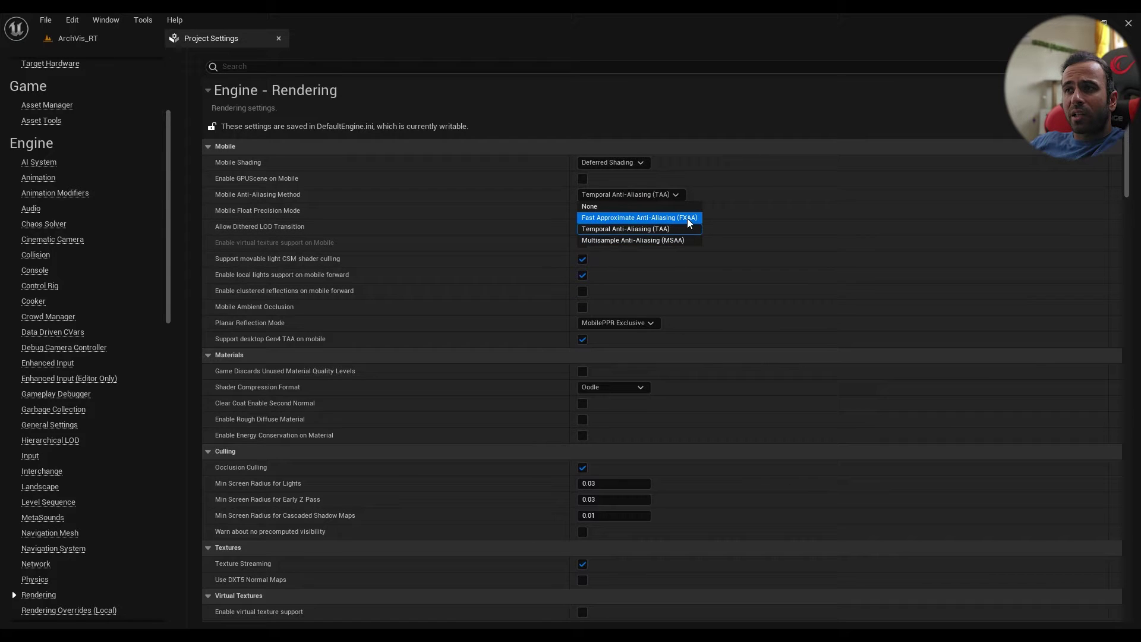
{"action": "left_click", "coordinate": [682, 220]}
{"action": "left_click", "coordinate": [70, 39]}
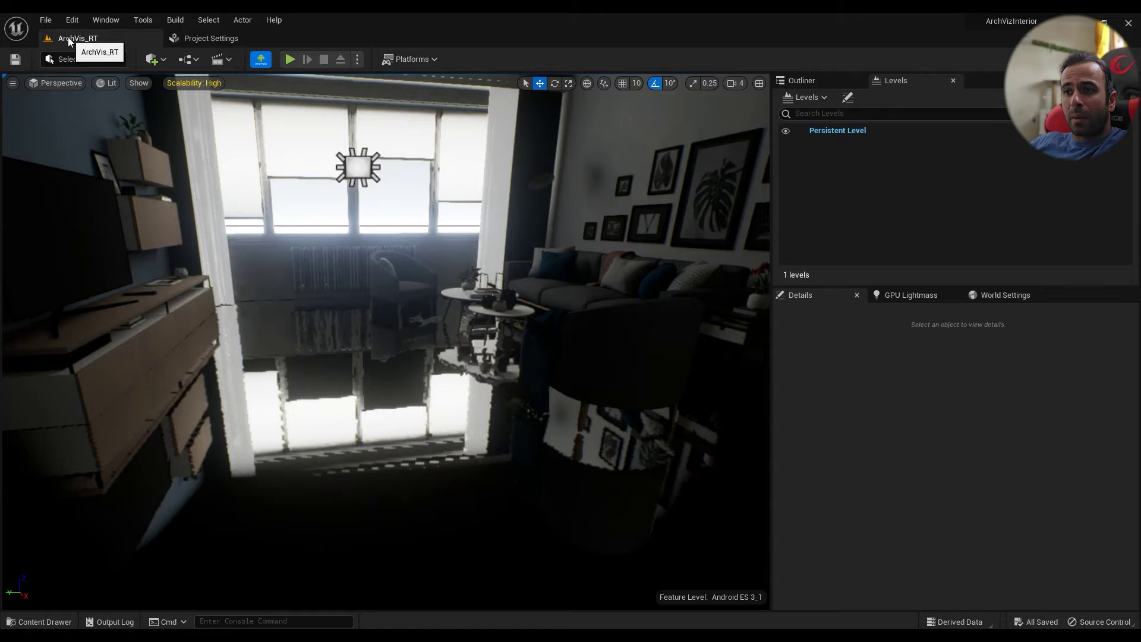
Examine the living room from several viewpoints to judge edge quality on the furniture, windows and floor reflections with FXAA.
{"action": "key", "text": "s"}
{"action": "right_click_drag", "start_coordinate": [445, 436], "coordinate": [446, 357]}
{"action": "key", "text": "w"}
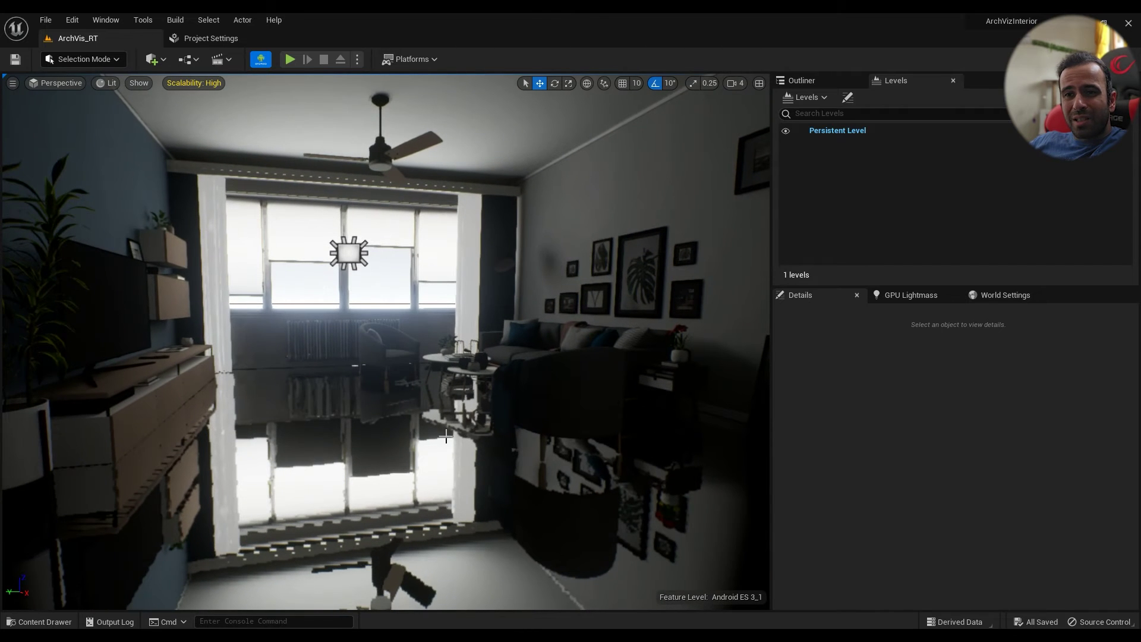
{"action": "key", "text": "s"}
{"action": "right_click_drag", "start_coordinate": [271, 347], "coordinate": [237, 252]}
{"action": "key", "text": "w"}
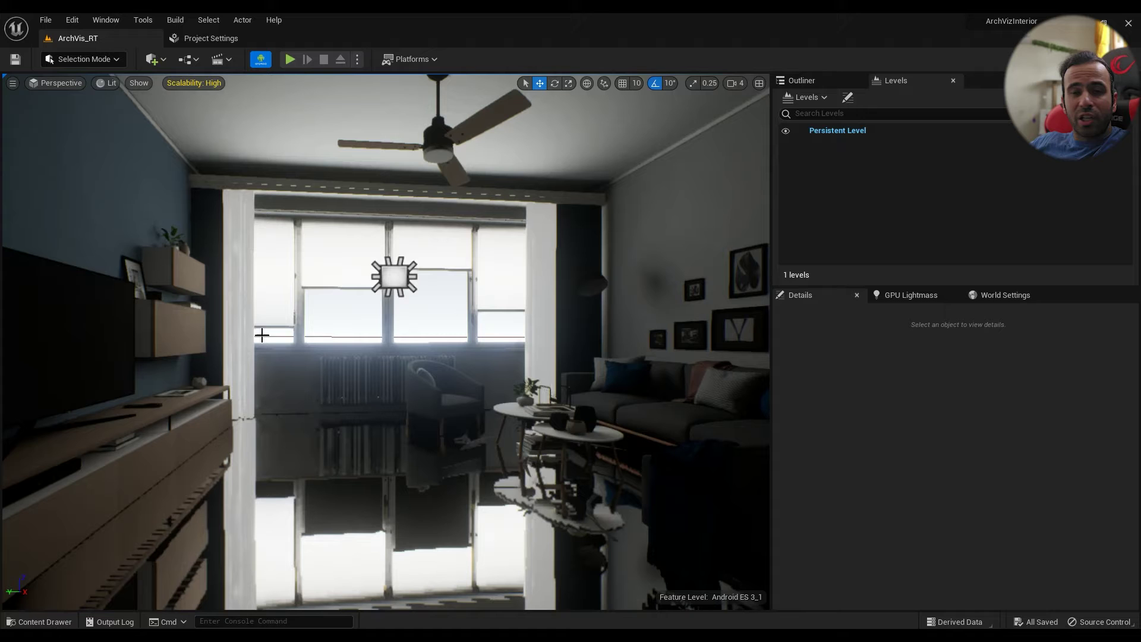
{"action": "right_click_drag", "start_coordinate": [308, 337], "coordinate": [320, 422]}
{"action": "key", "text": "w"}
{"action": "key", "text": "s"}
{"action": "key", "text": "w"}
{"action": "right_click_drag", "start_coordinate": [345, 351], "coordinate": [311, 341]}
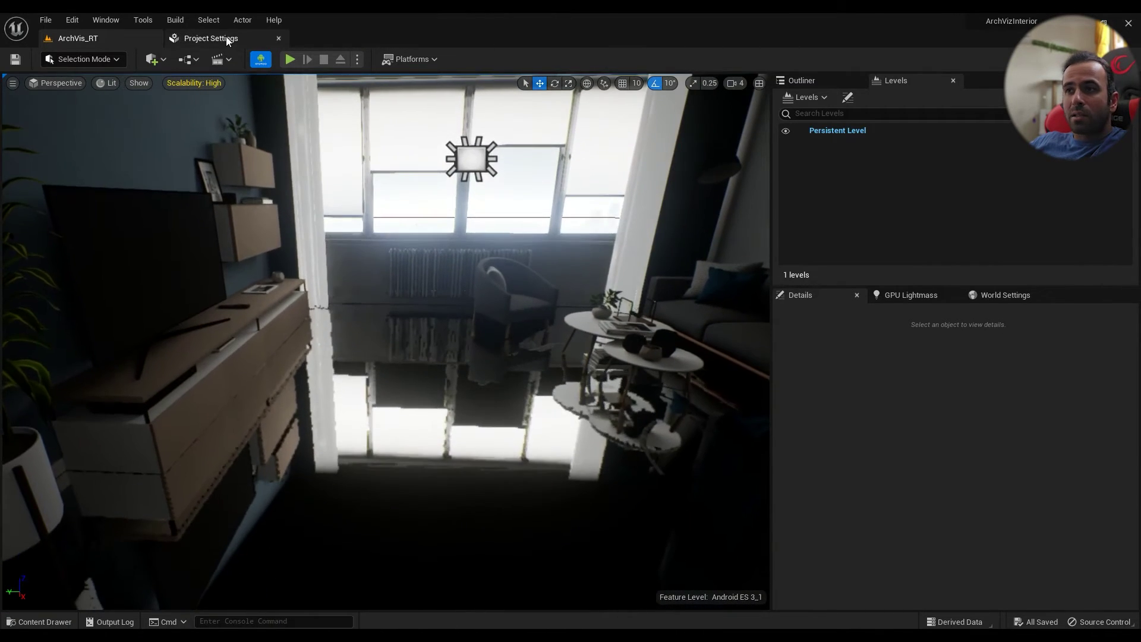
Set the Mobile Anti-Aliasing Method in the project's rendering settings to Temporal Anti-Aliasing (TAA).
{"action": "left_click", "coordinate": [211, 38]}
{"action": "left_click", "coordinate": [642, 195]}
{"action": "left_click", "coordinate": [624, 226]}
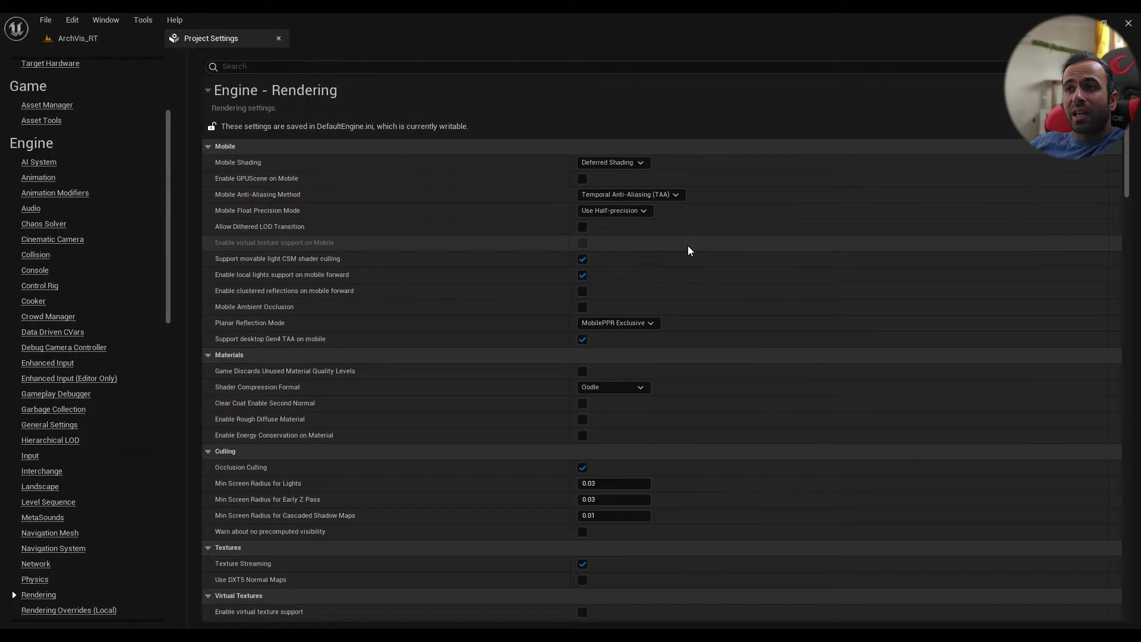
Examine the window frames, ceiling fan and furniture edges in the ArchVis_RT level with TAA.
{"action": "left_click", "coordinate": [89, 39]}
{"action": "right_click_drag", "start_coordinate": [492, 298], "coordinate": [478, 171]}
{"action": "key", "text": "w"}
{"action": "key", "text": "w"}
{"action": "key", "text": "s"}
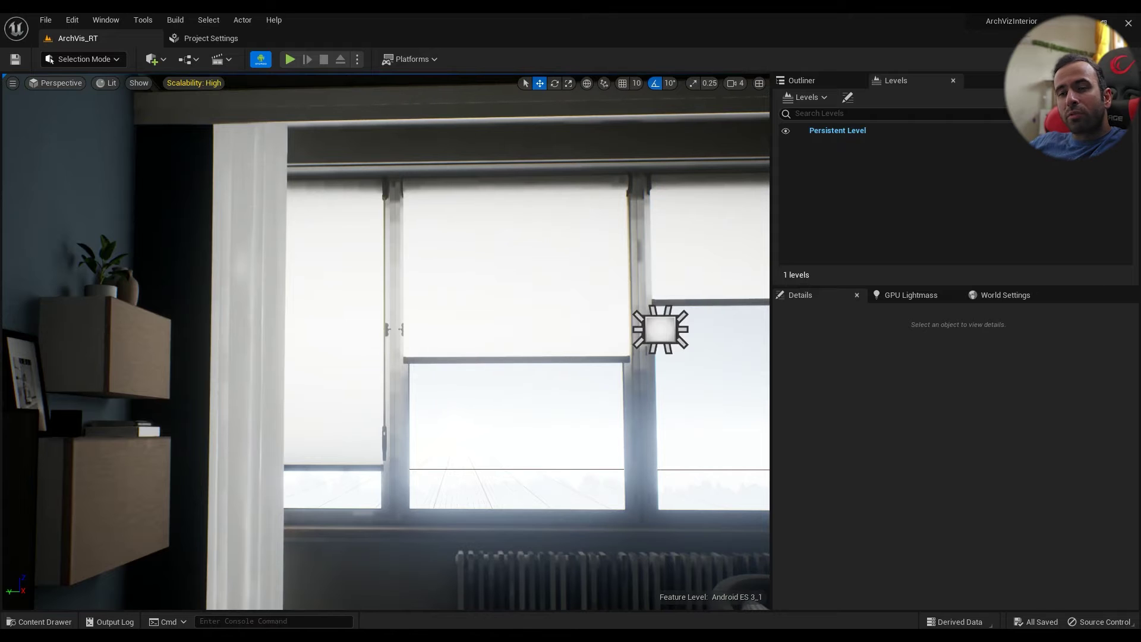
{"action": "right_click_drag", "start_coordinate": [426, 321], "coordinate": [425, 359]}
{"action": "key", "text": "s"}
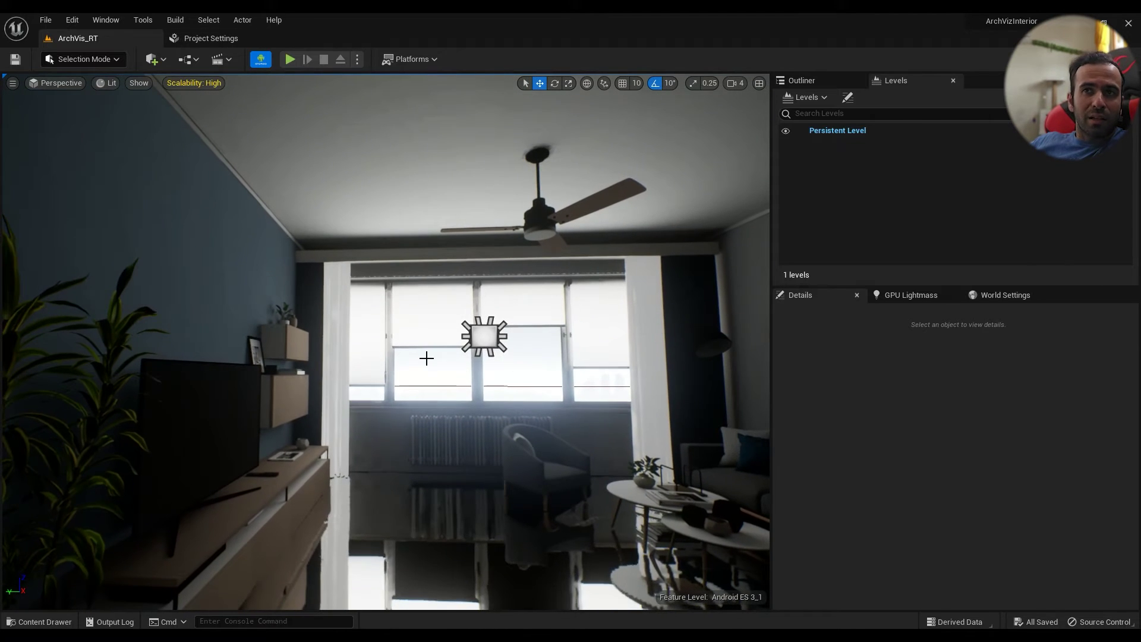
Recheck the Mobile Anti-Aliasing Method choices, then inspect the room and its wooden floor in the ArchVis_RT level.
{"action": "left_click", "coordinate": [202, 39]}
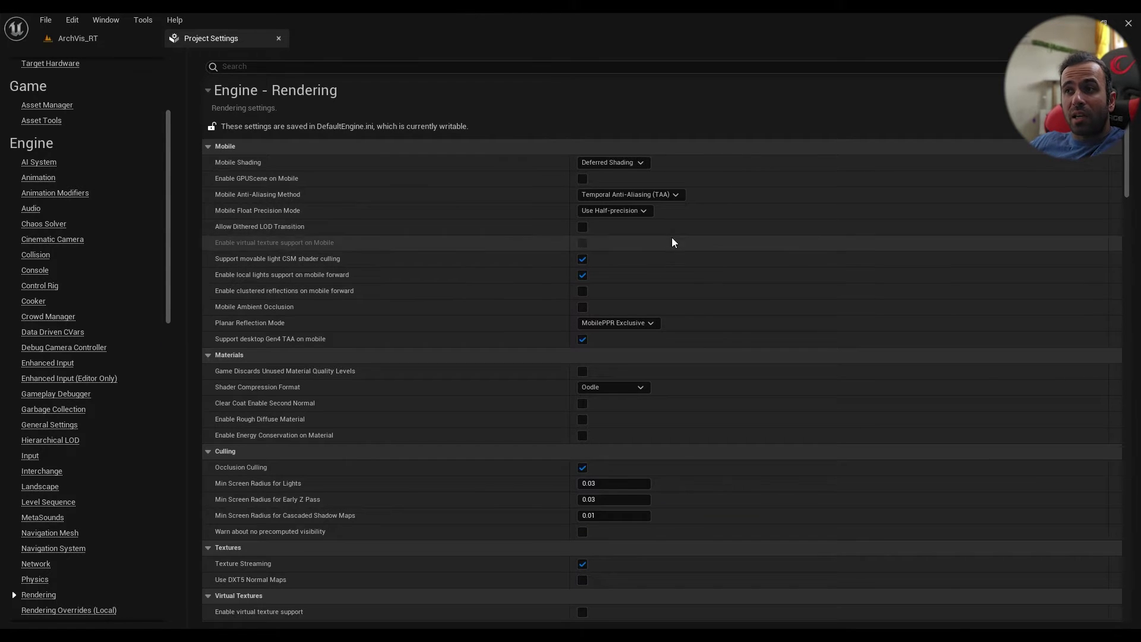
{"action": "left_click", "coordinate": [657, 194]}
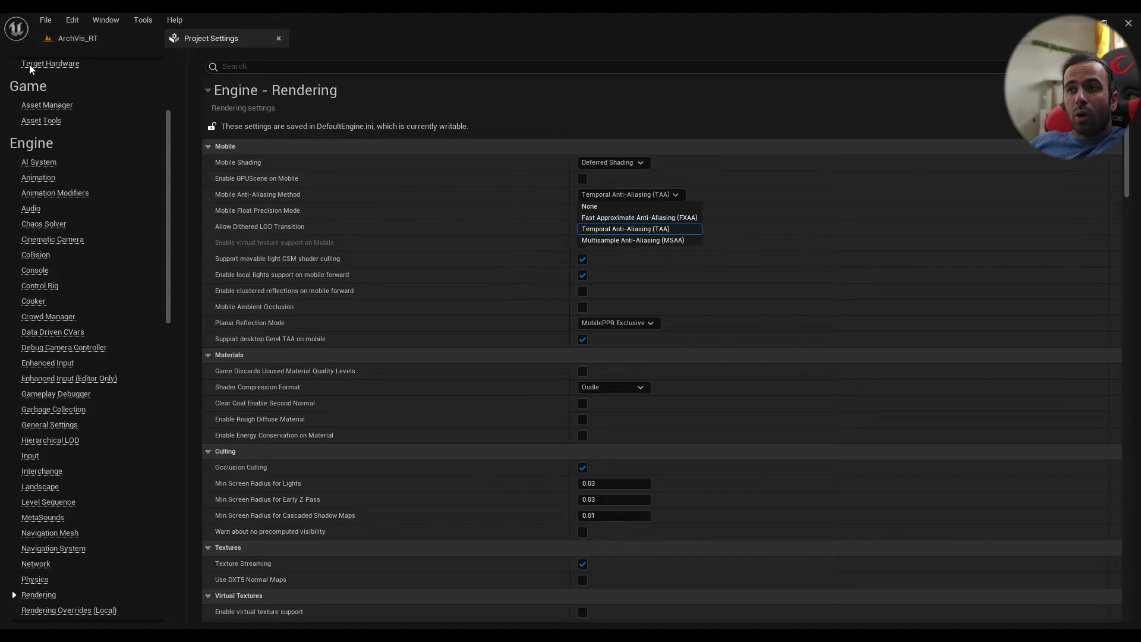
{"action": "left_click", "coordinate": [489, 250]}
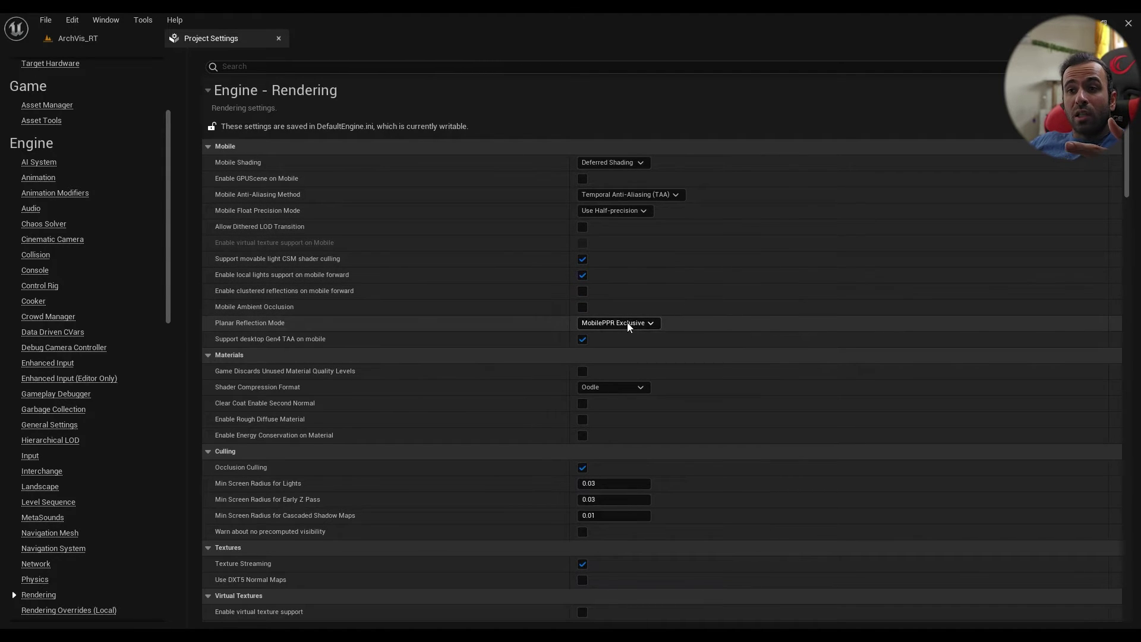
{"action": "left_click", "coordinate": [78, 38]}
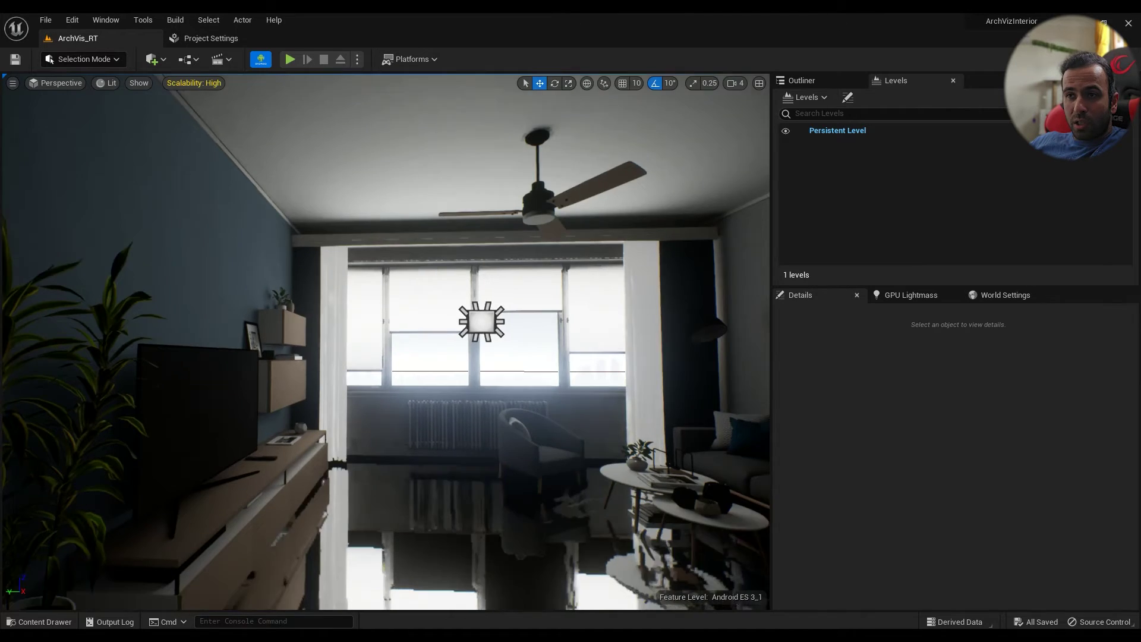
{"action": "right_click_drag", "start_coordinate": [377, 135], "coordinate": [410, 113]}
{"action": "right_click_drag", "start_coordinate": [565, 300], "coordinate": [565, 252]}
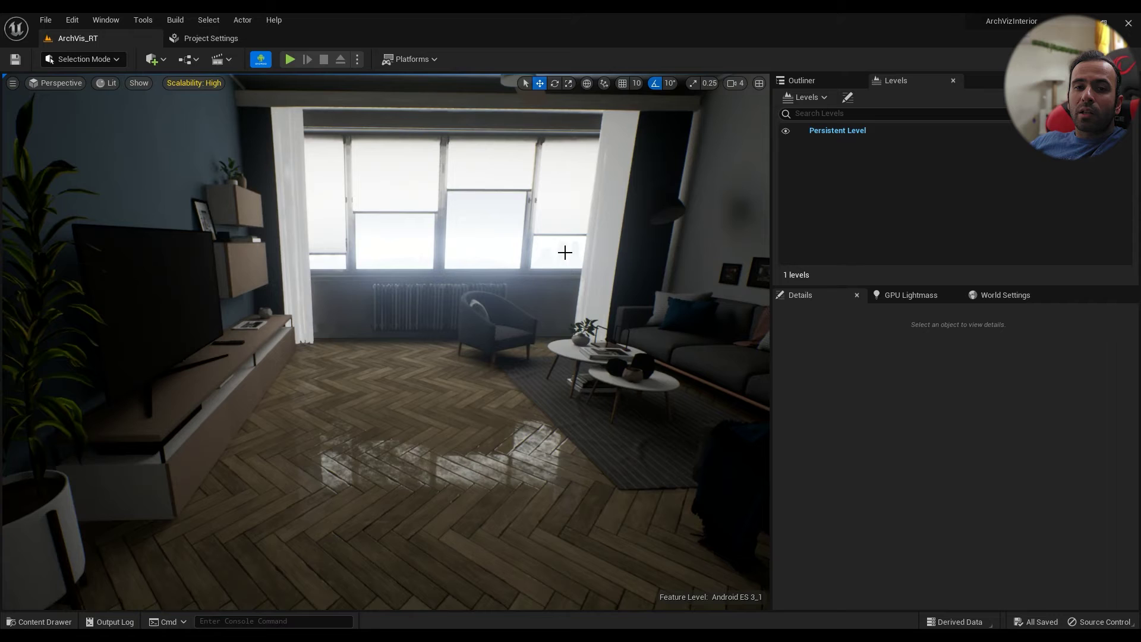
Check the Multisample Anti-Aliasing (MSAA) choice for mobile, keep the current method and return to the level.
{"action": "left_click", "coordinate": [239, 37]}
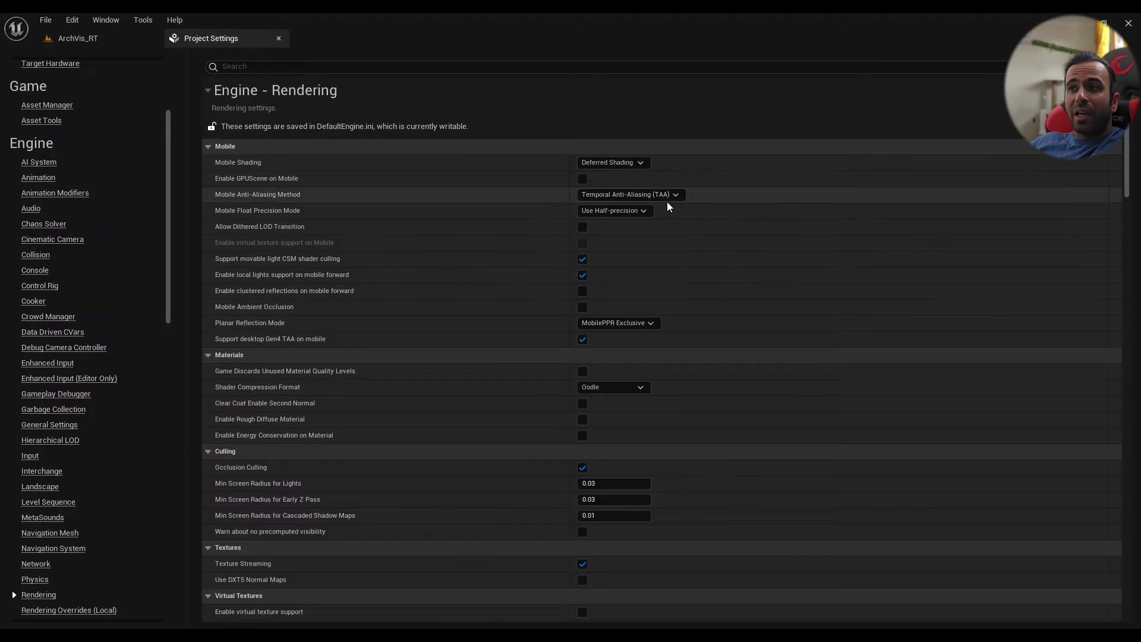
{"action": "left_click", "coordinate": [652, 197]}
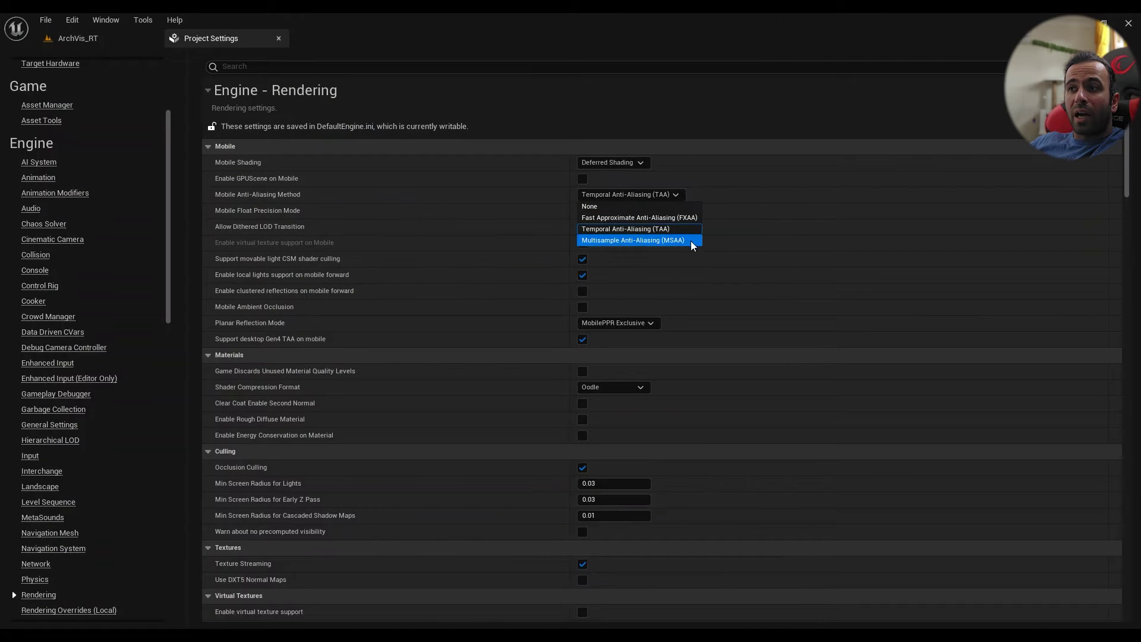
{"action": "left_click", "coordinate": [672, 196]}
{"action": "left_click", "coordinate": [69, 39]}
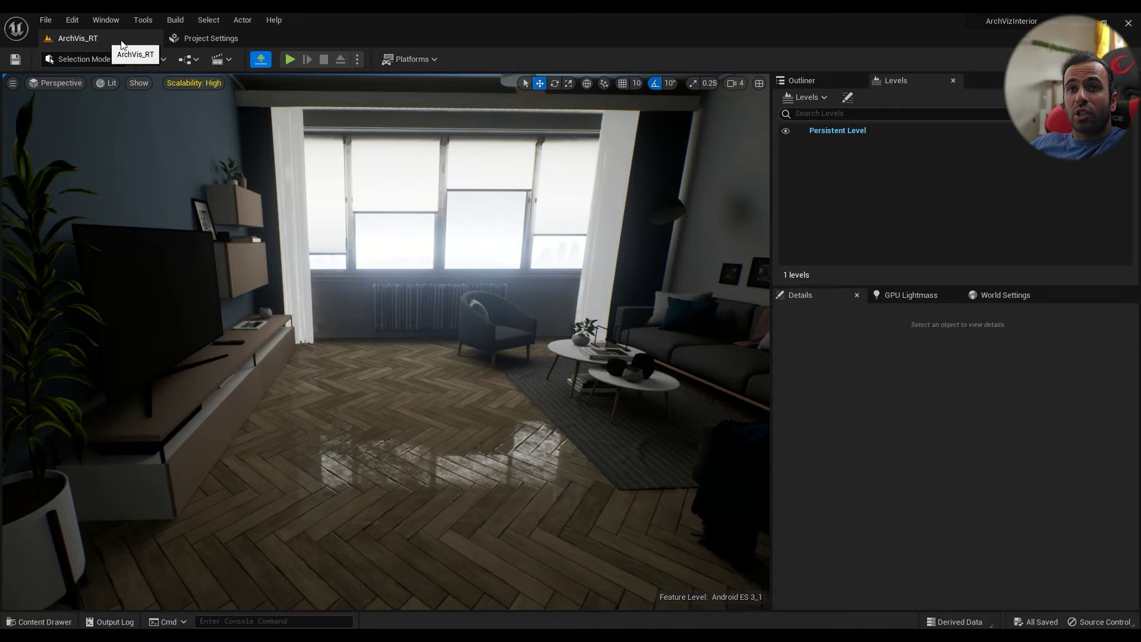
Search the project's plugins for "fsr".
{"action": "left_click", "coordinate": [72, 21]}
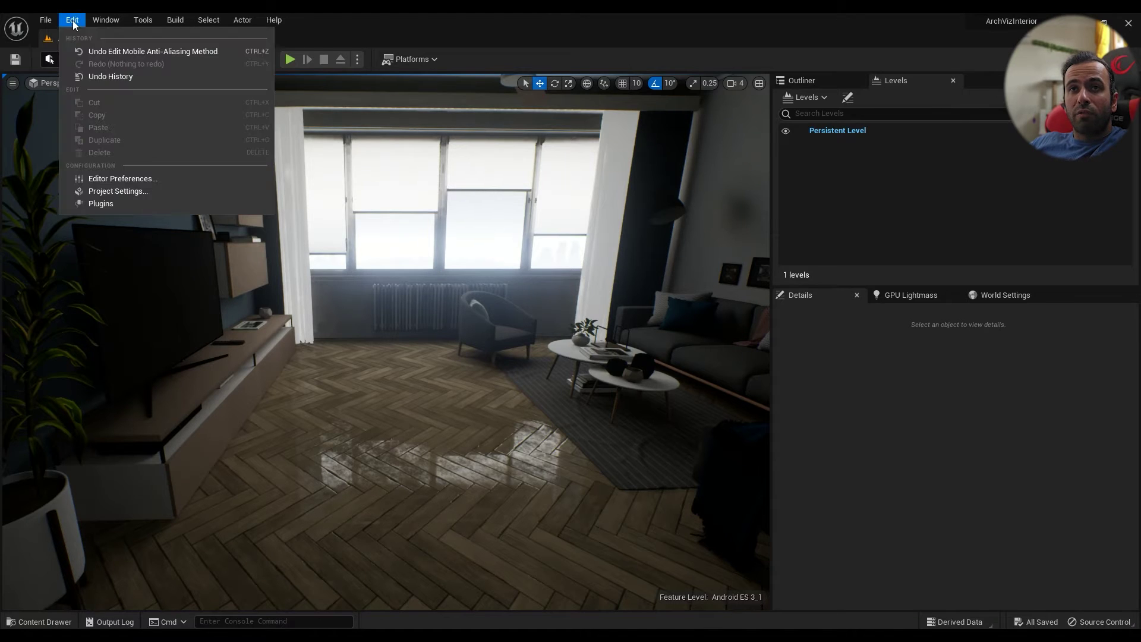
{"action": "left_click", "coordinate": [101, 203]}
{"action": "type", "text": "fsr"}
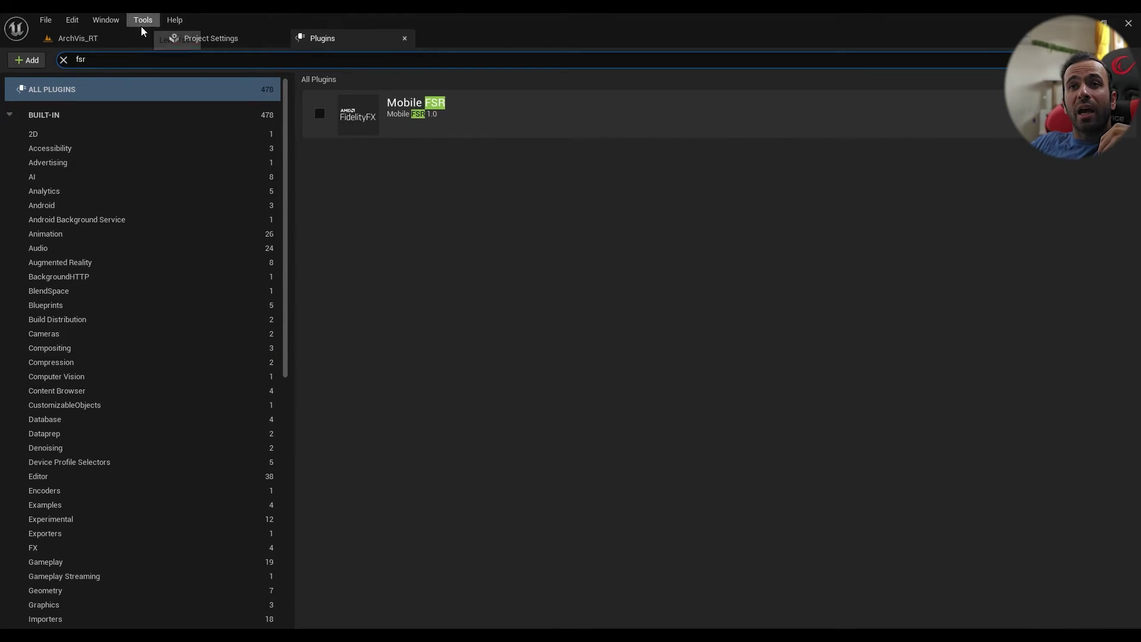
Review the Mobile rendering settings in the project settings, then inspect the whole room in the ArchVis_RT level.
{"action": "left_click", "coordinate": [175, 38]}
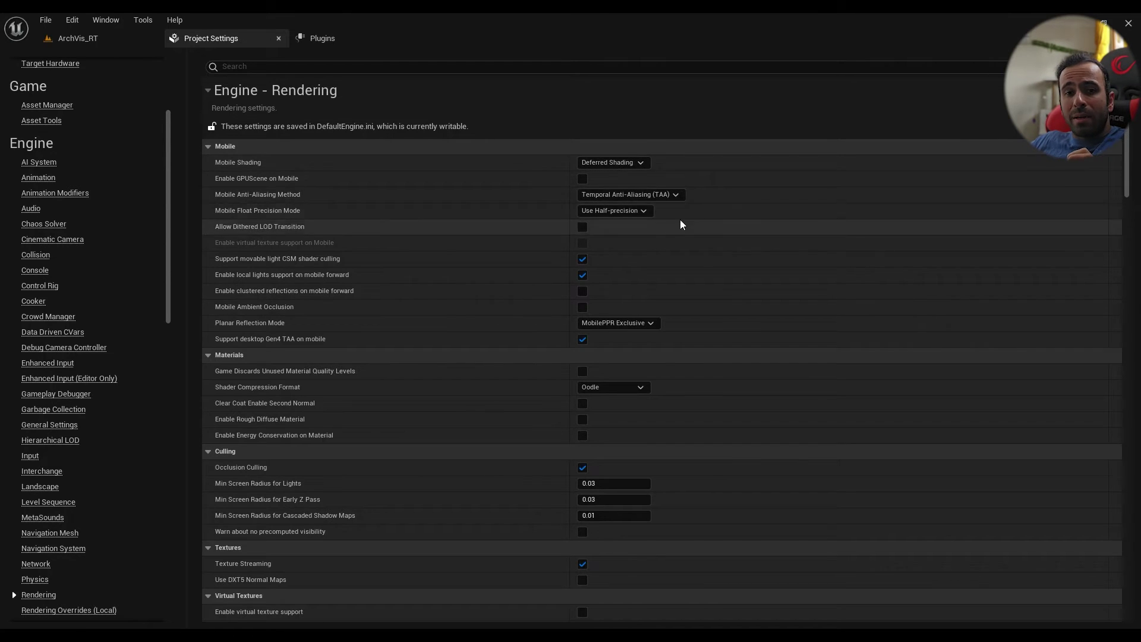
{"action": "left_click", "coordinate": [89, 38]}
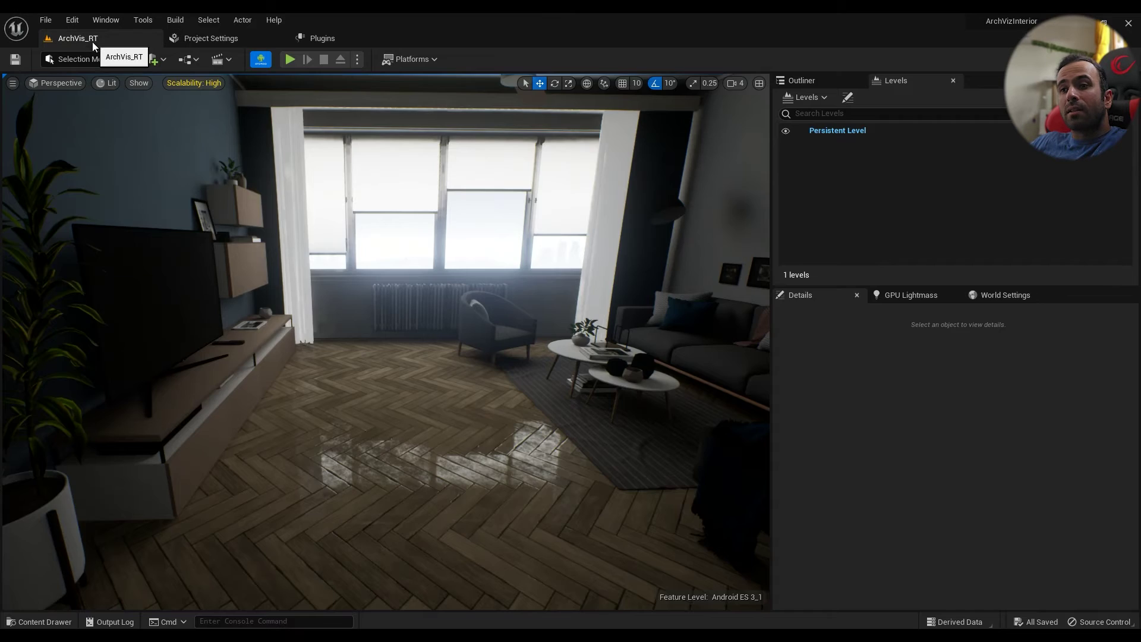
{"action": "right_click_drag", "start_coordinate": [530, 372], "coordinate": [594, 377]}
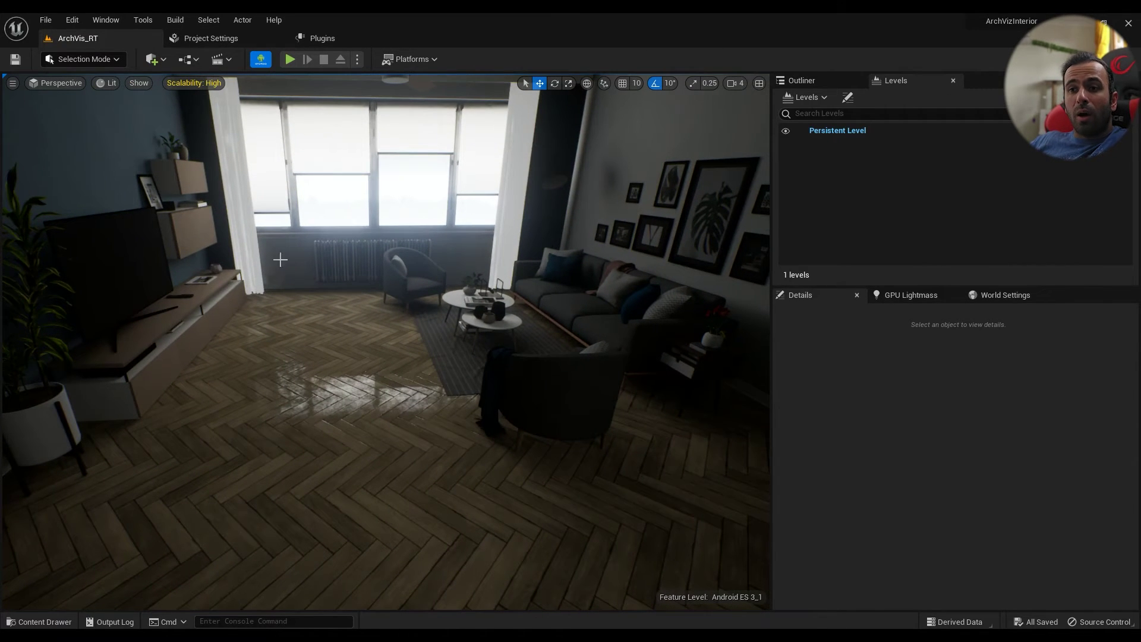
{"action": "mouse_move", "coordinate": [443, 325]}
{"action": "right_mouse_down"}
{"action": "mouse_move", "coordinate": [417, 320]}
{"action": "mouse_move", "coordinate": [437, 316]}
{"action": "right_mouse_up"}
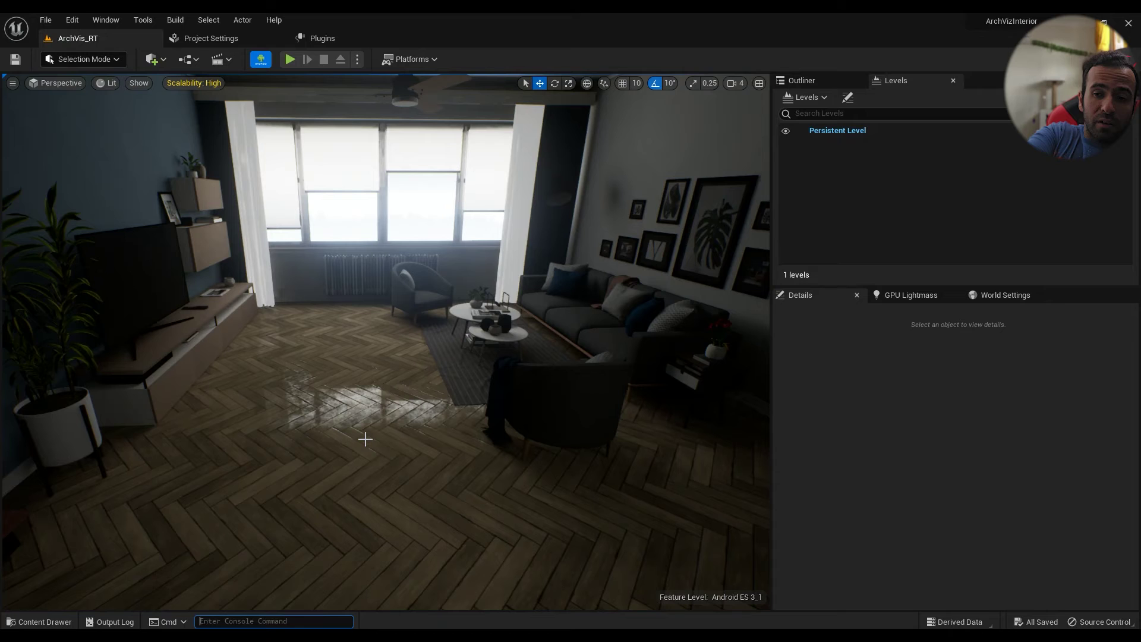
Query the MSAA sample count with the console command r.MSAACount and read the result in the output log.
{"action": "type", "text": "r.mobile"}
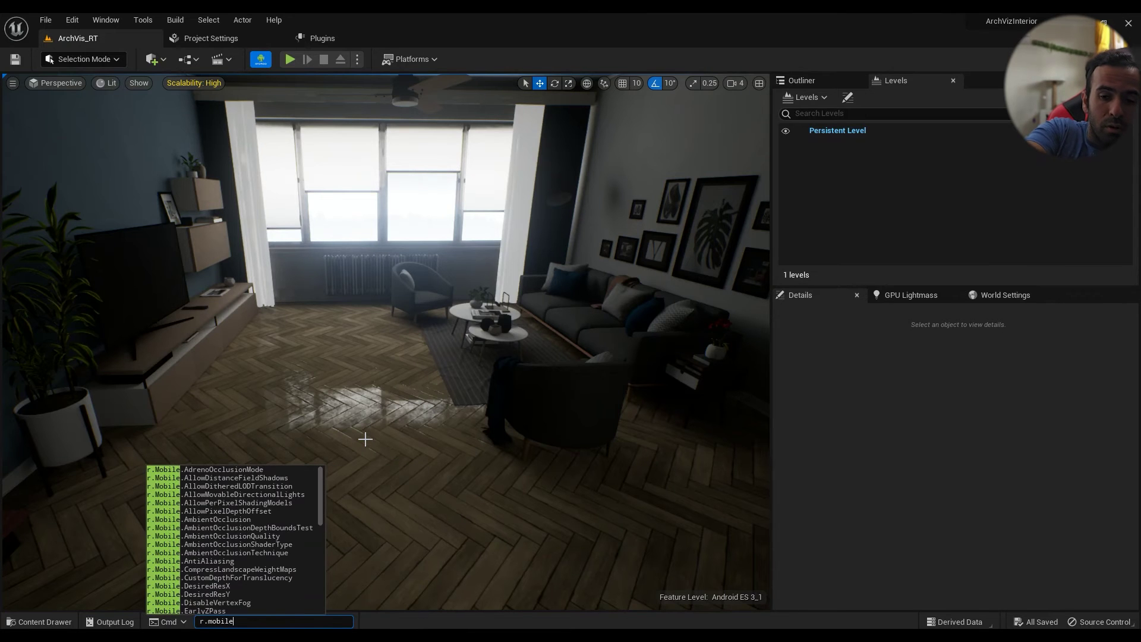
{"action": "type", "text": ".ms"}
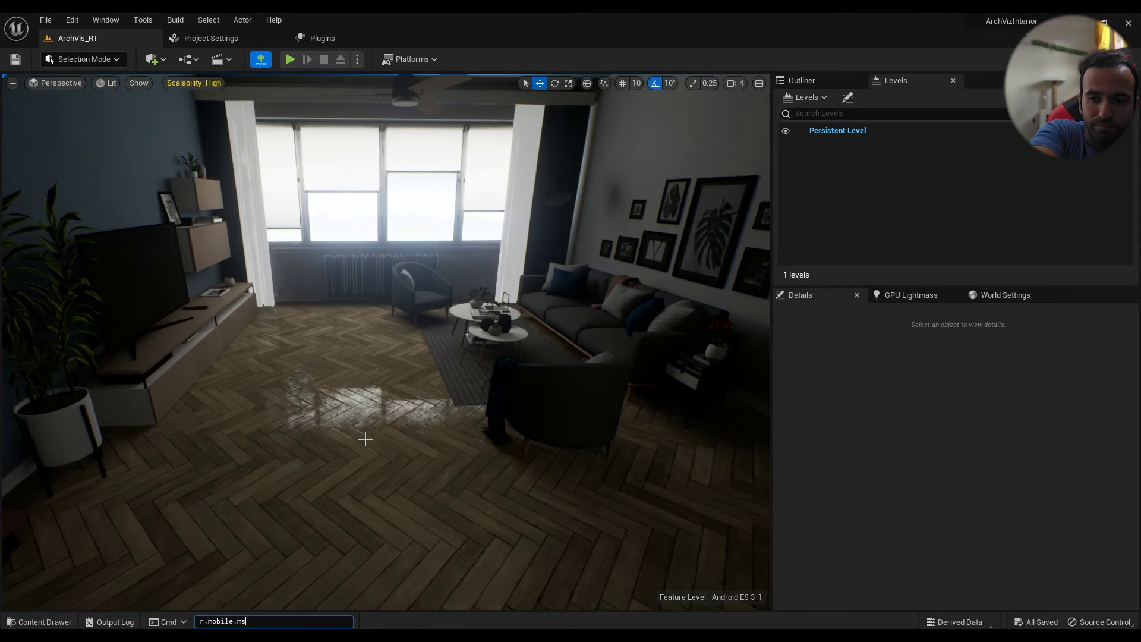
{"action": "key", "text": "BackSpace"}
{"action": "key", "text": "BackSpace"}
{"action": "key", "text": "BackSpace"}
{"action": "key", "text": "BackSpace"}
{"action": "key", "text": "BackSpace"}
{"action": "key", "text": "BackSpace"}
{"action": "key", "text": "BackSpace"}
{"action": "key", "text": "BackSpace"}
{"action": "type", "text": "saa"}
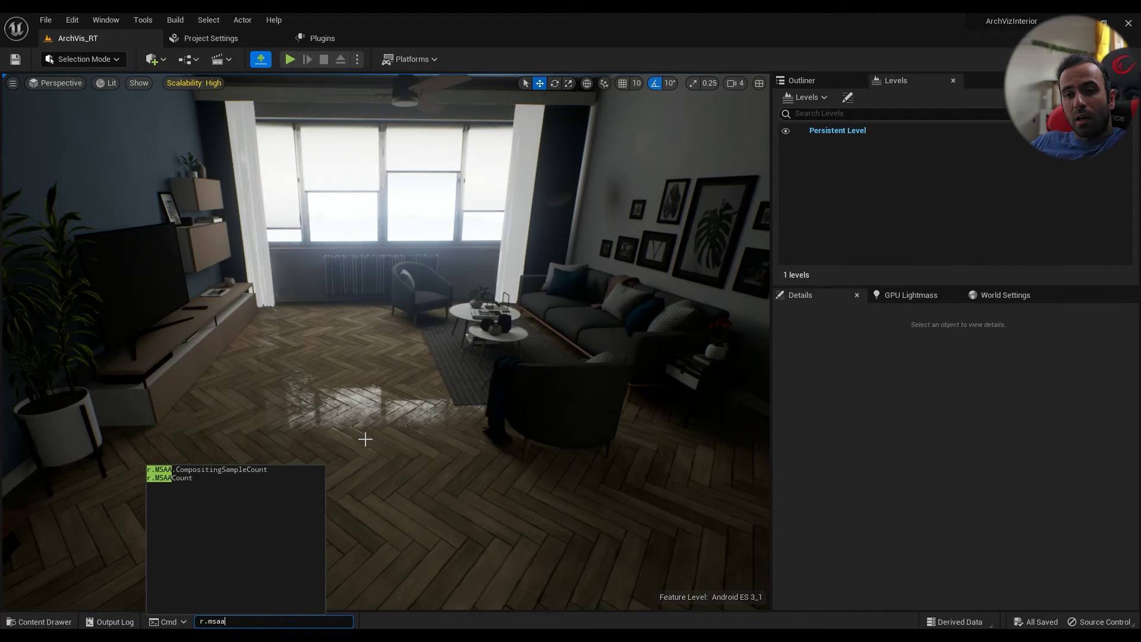
{"action": "key", "text": "Down"}
{"action": "key", "text": "Down"}
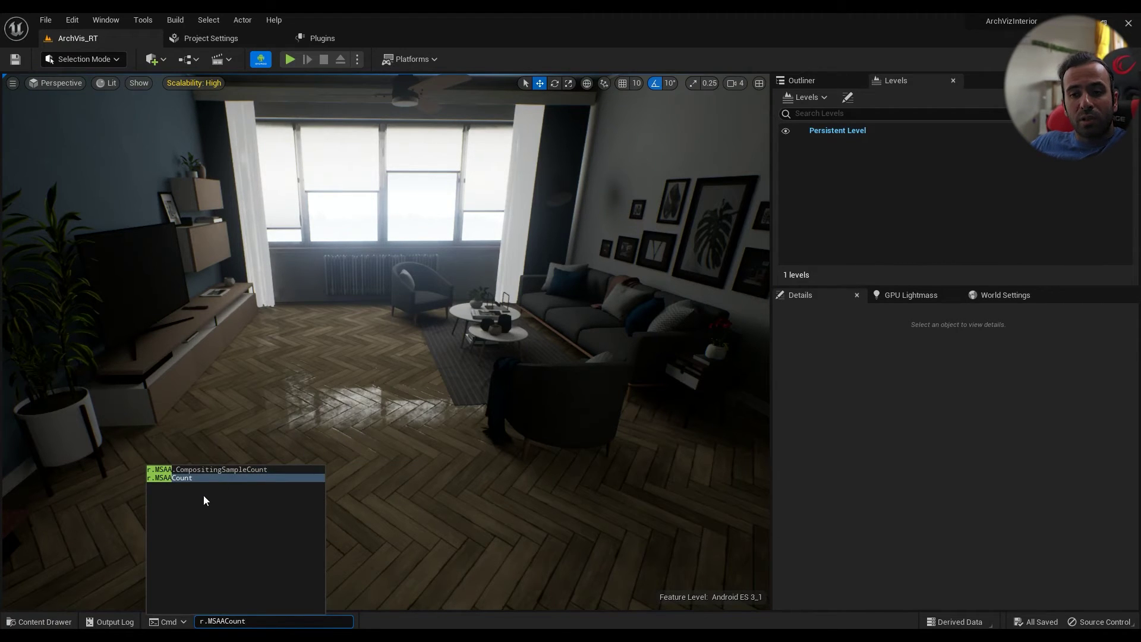
{"action": "key", "text": "Return"}
{"action": "left_click", "coordinate": [110, 621]}
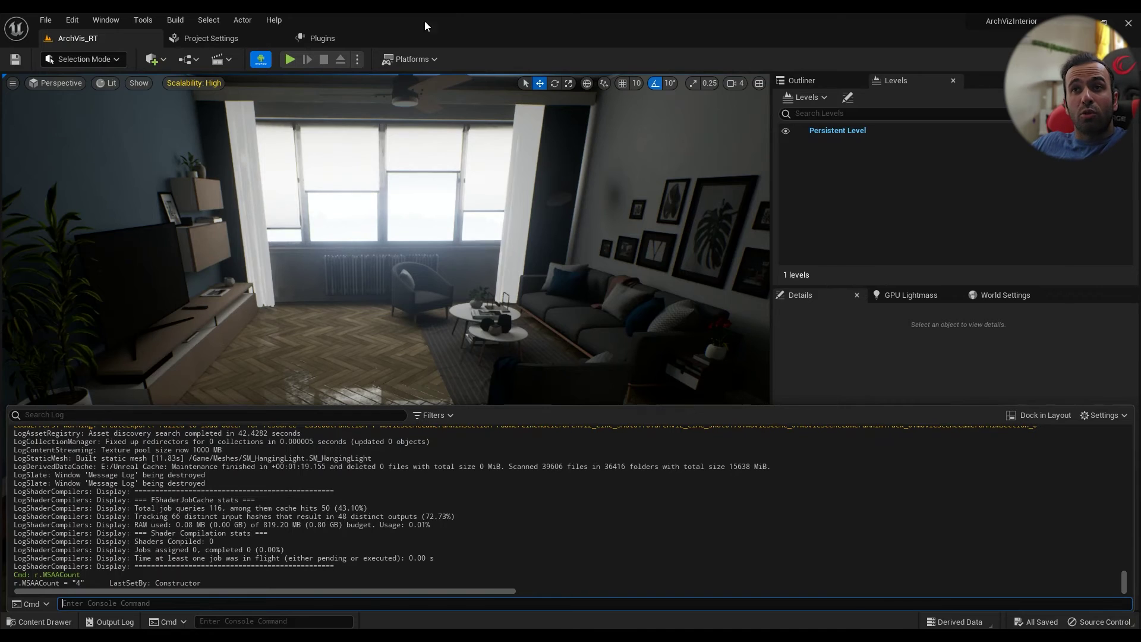
Check the Mobile Shading choices in the project settings, keep Deferred Shading and return to the ArchVis_RT level.
{"action": "left_click", "coordinate": [217, 38]}
{"action": "left_click", "coordinate": [640, 164]}
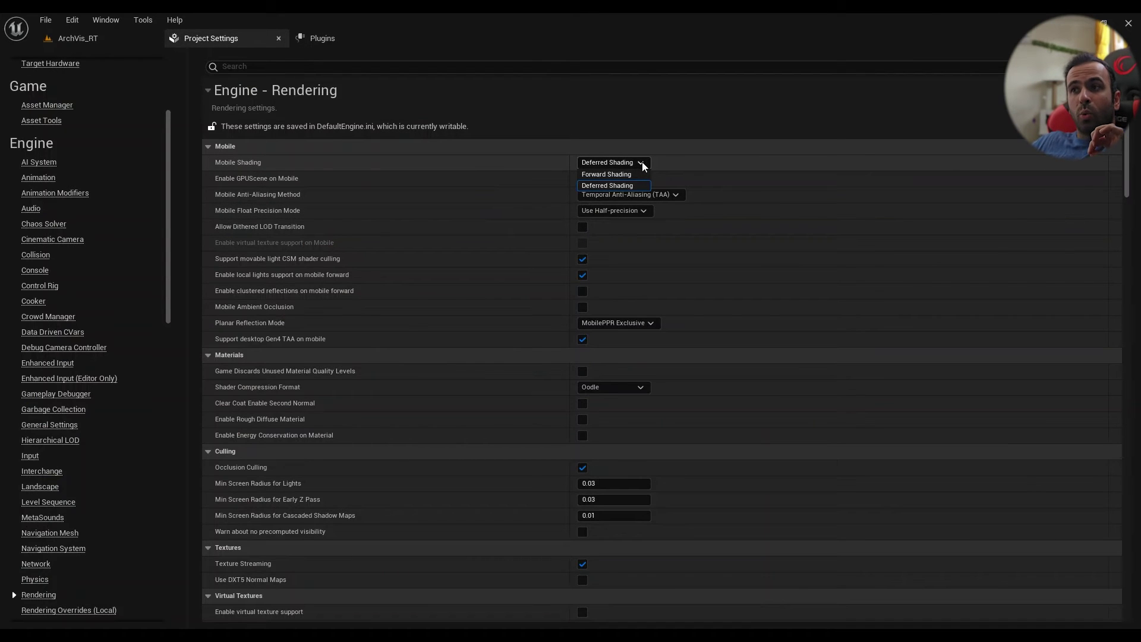
{"action": "left_click", "coordinate": [72, 38]}
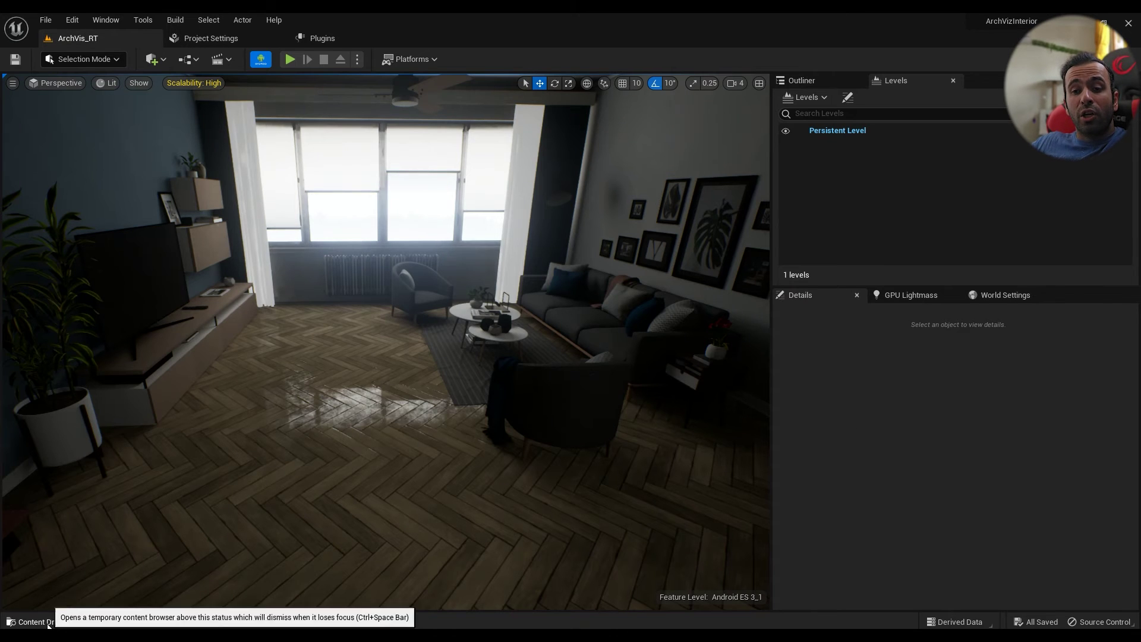
Reopen the output log and enter the console command r.MSAACount 8 without running it.
{"action": "left_click", "coordinate": [102, 621]}
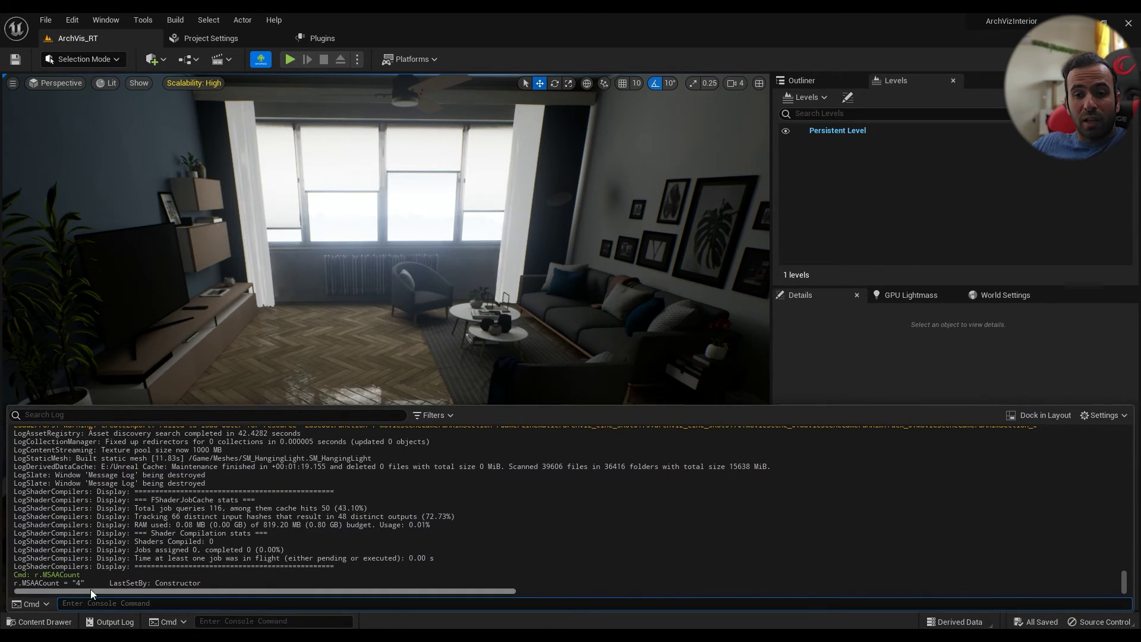
{"action": "left_click", "coordinate": [230, 622]}
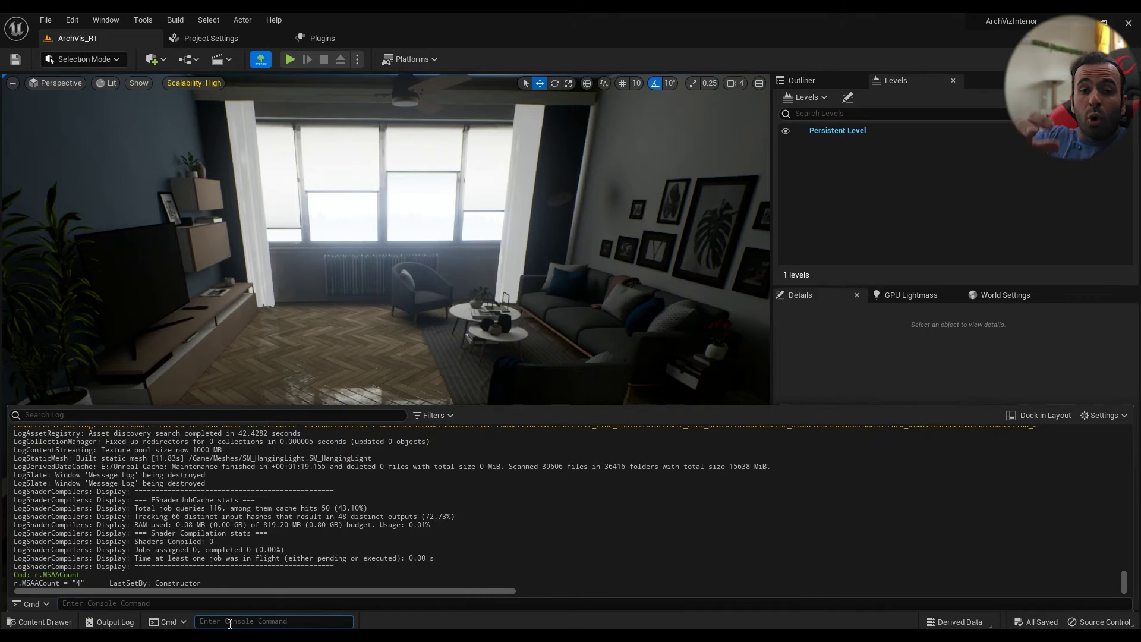
{"action": "type", "text": "r.msaa"}
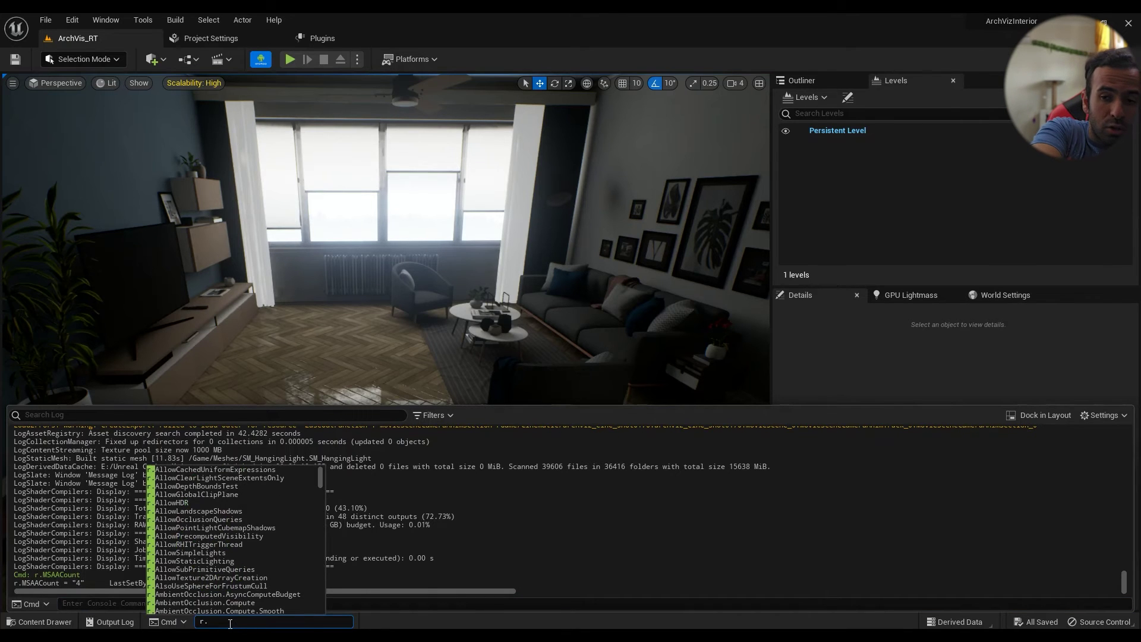
{"action": "key", "text": "Down"}
{"action": "key", "text": "Down"}
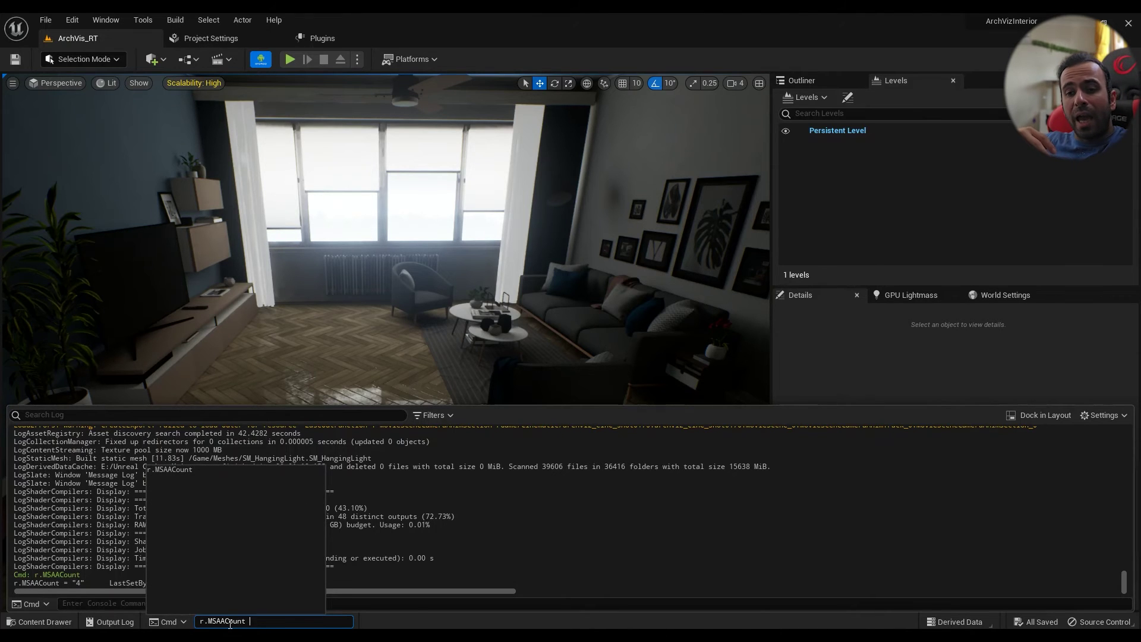
{"action": "type", "text": "8"}
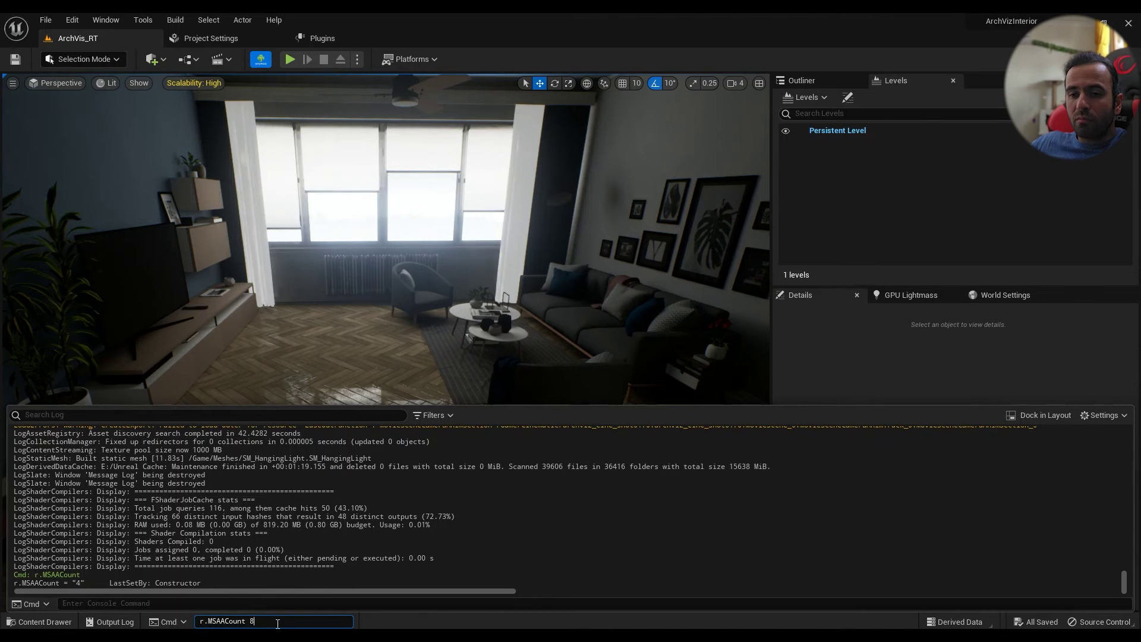
Clear the unexecuted r.MSAACount command from the console.
{"action": "key", "text": "BackSpace"}
{"action": "key", "text": "BackSpace"}
{"action": "key", "text": "BackSpace"}
{"action": "key", "text": "BackSpace"}
{"action": "key", "text": "BackSpace"}
{"action": "key", "text": "BackSpace"}
{"action": "key", "text": "BackSpace"}
{"action": "key", "text": "BackSpace"}
{"action": "key", "text": "BackSpace"}
{"action": "key", "text": "BackSpace"}
{"action": "key", "text": "BackSpace"}
{"action": "key", "text": "BackSpace"}
{"action": "key", "text": "BackSpace"}
Examine the Anti-Aliasing quality levels in the engine scalability settings.
{"action": "right_click_drag", "start_coordinate": [397, 362], "coordinate": [404, 357]}
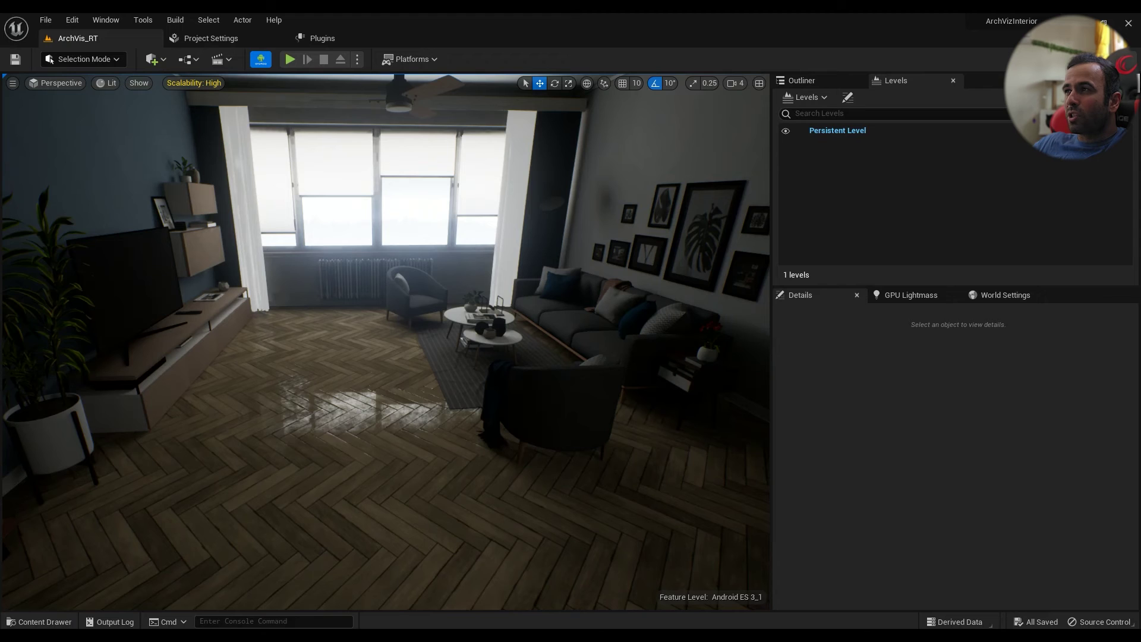
{"action": "left_click", "coordinate": [1108, 59]}
{"action": "mouse_move", "coordinate": [1021, 237]}
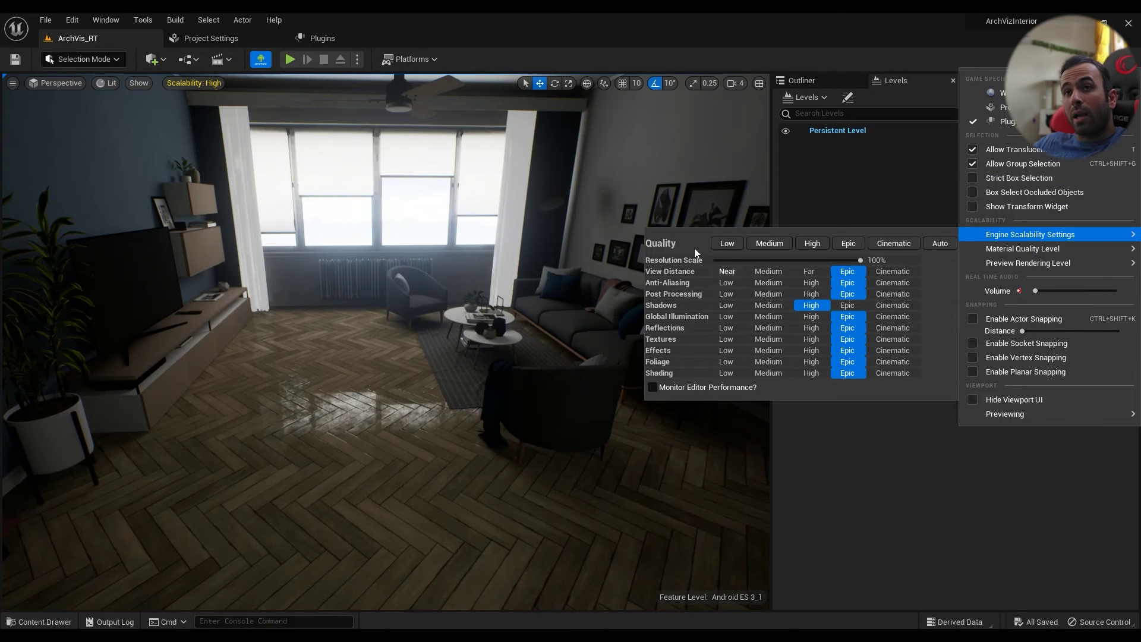
Open the level blueprint of ArchVis_RT and dock its window among the main editor tabs.
{"action": "left_click", "coordinate": [189, 59]}
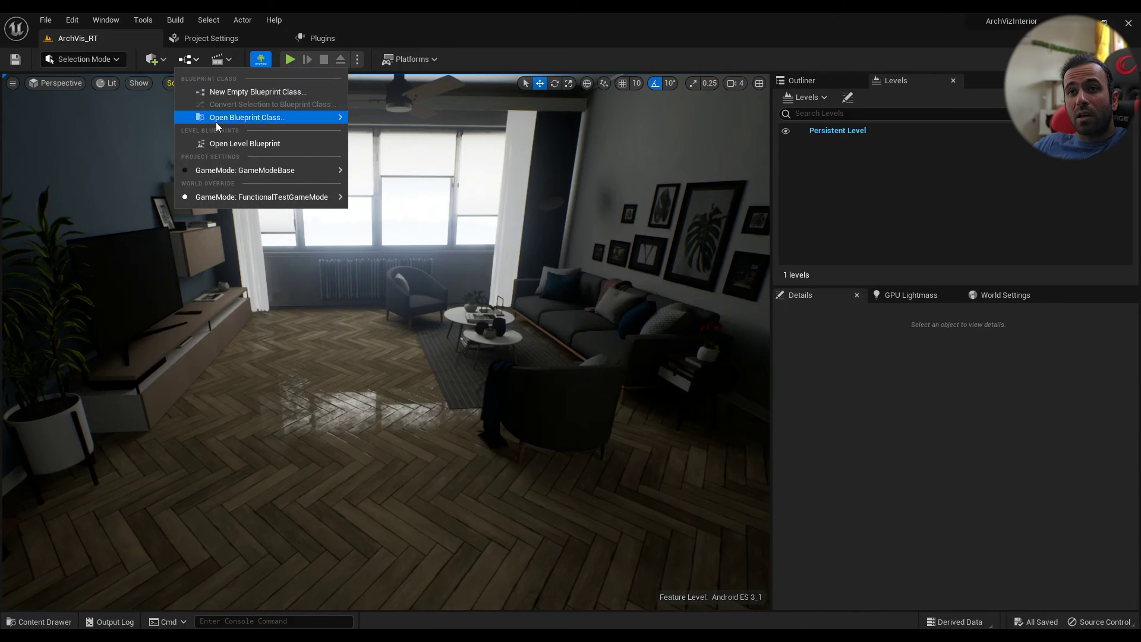
{"action": "left_click", "coordinate": [244, 143]}
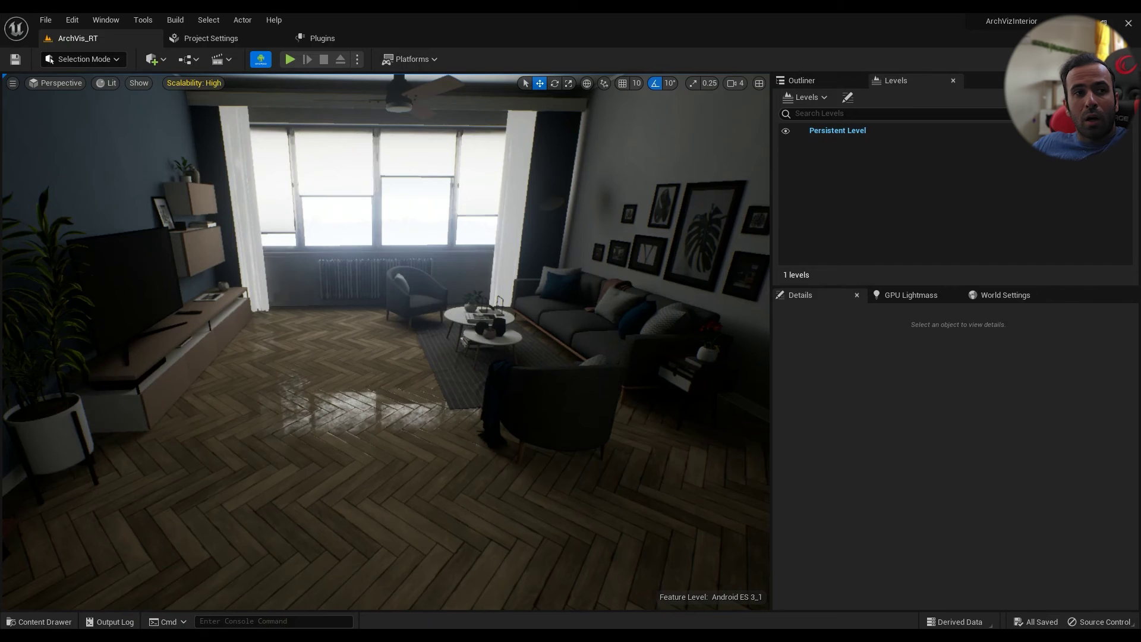
{"action": "left_click_drag", "start_coordinate": [513, 194], "coordinate": [341, 38]}
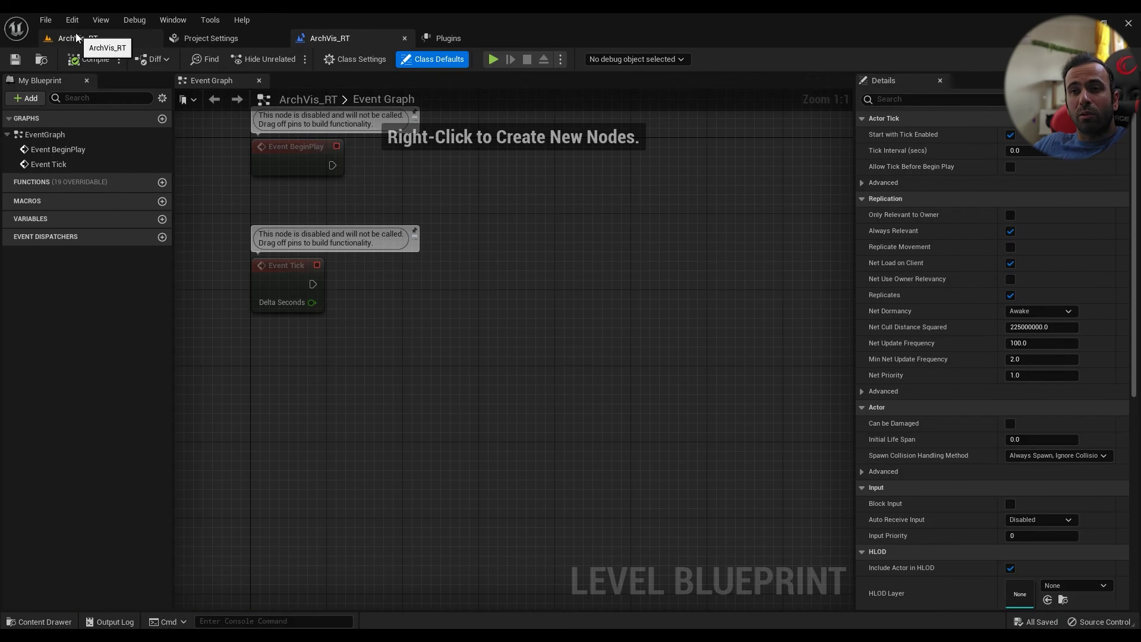
Add a Get Game User Settings node below Event Tick in the event graph.
{"action": "right_click", "coordinate": [366, 382]}
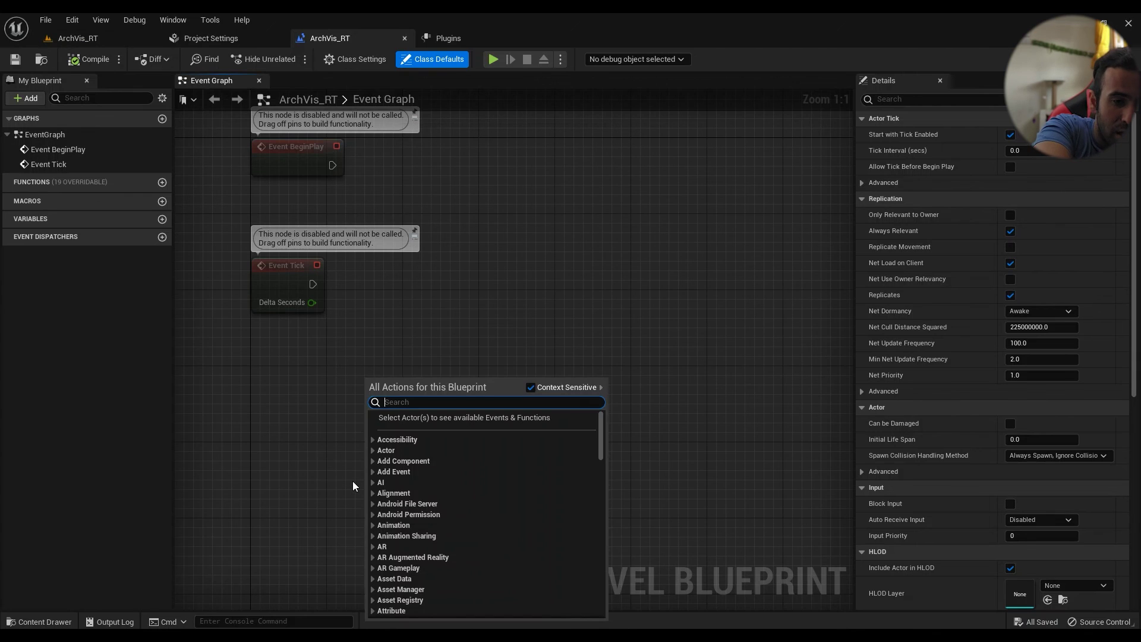
{"action": "type", "text": "get user"}
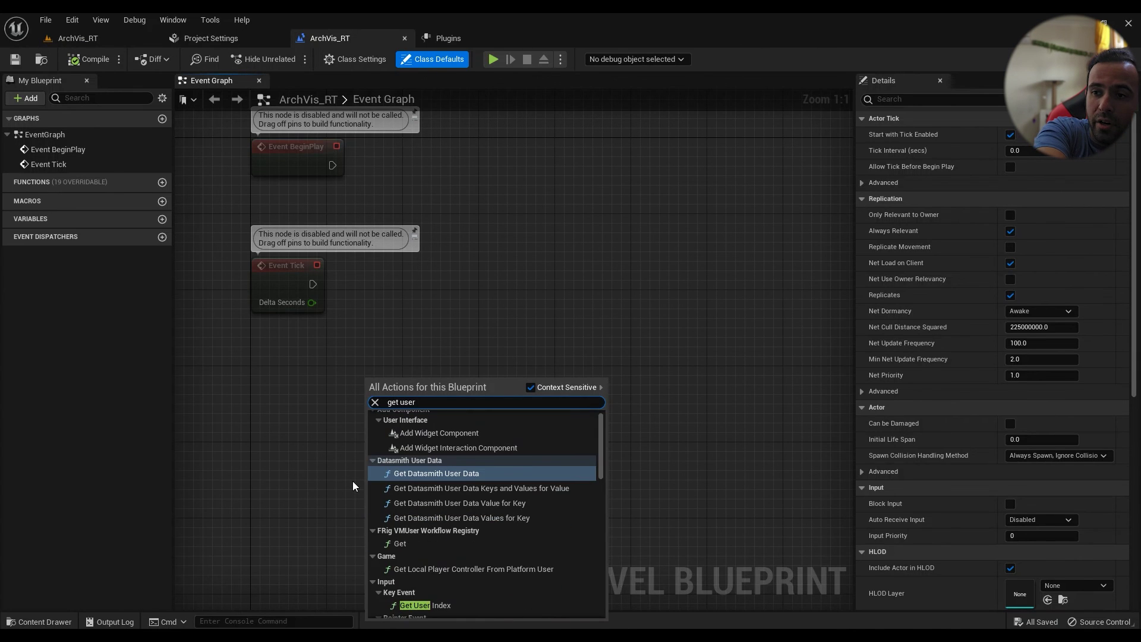
{"action": "type", "text": " sett"}
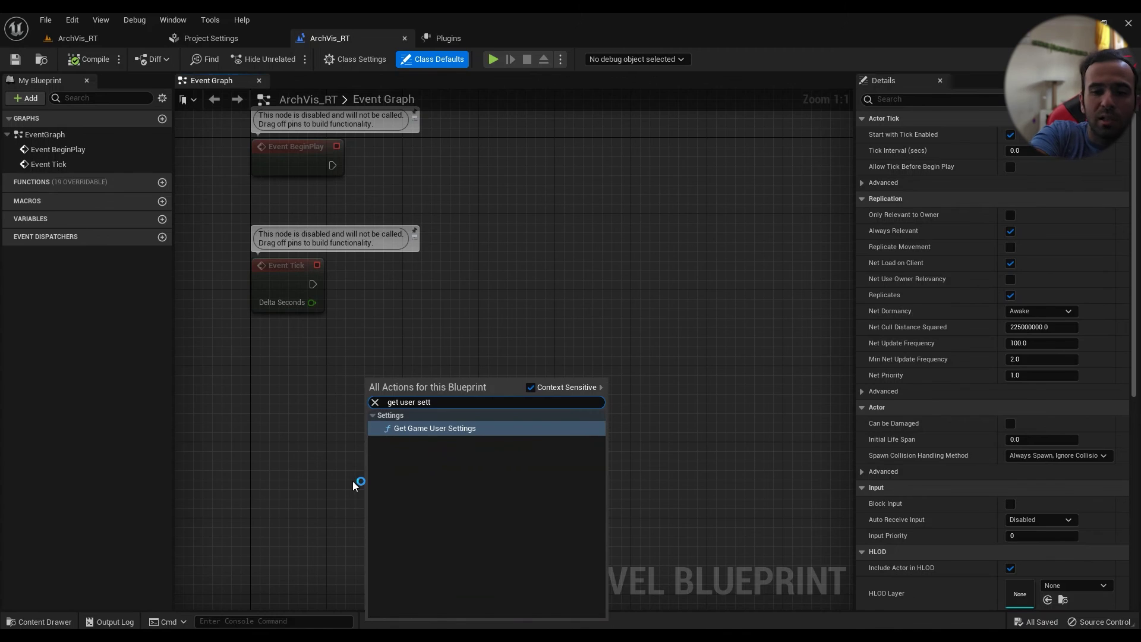
{"action": "key", "text": "Return"}
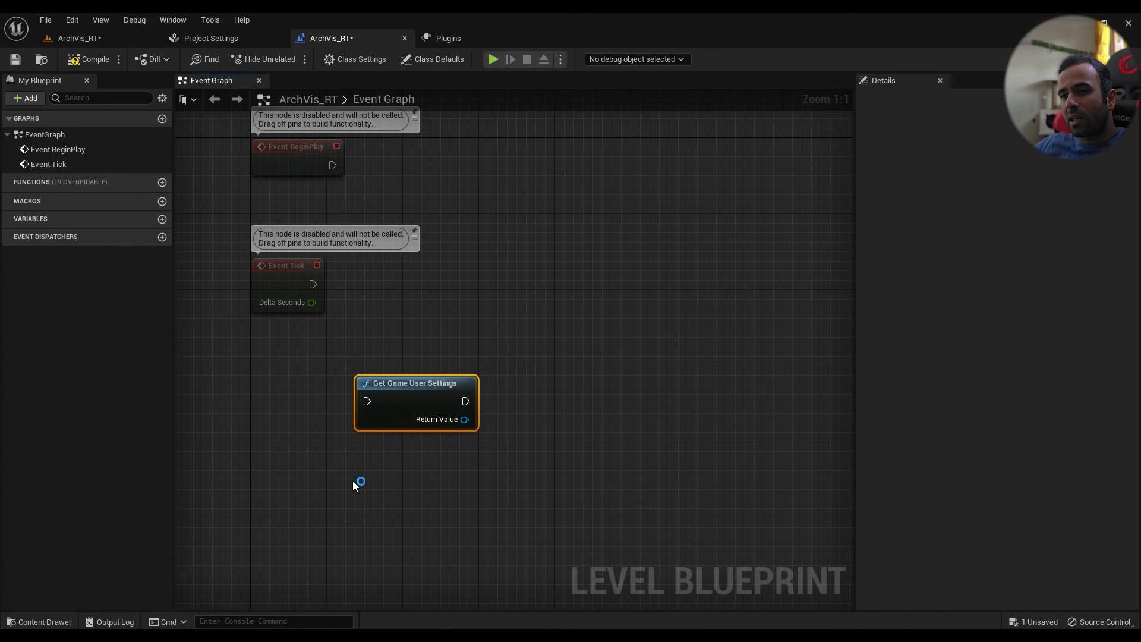
Add a Set Anti Aliasing Quality node from the Get Game User Settings return value and align the two nodes.
{"action": "left_click_drag", "start_coordinate": [464, 420], "coordinate": [563, 400]}
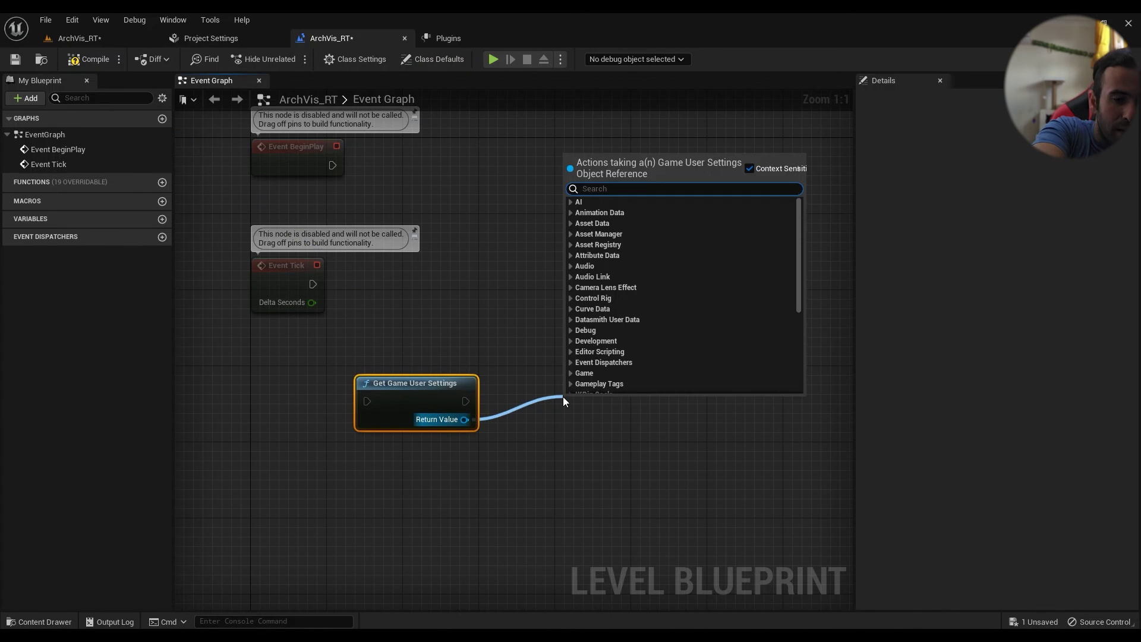
{"action": "type", "text": "anti"}
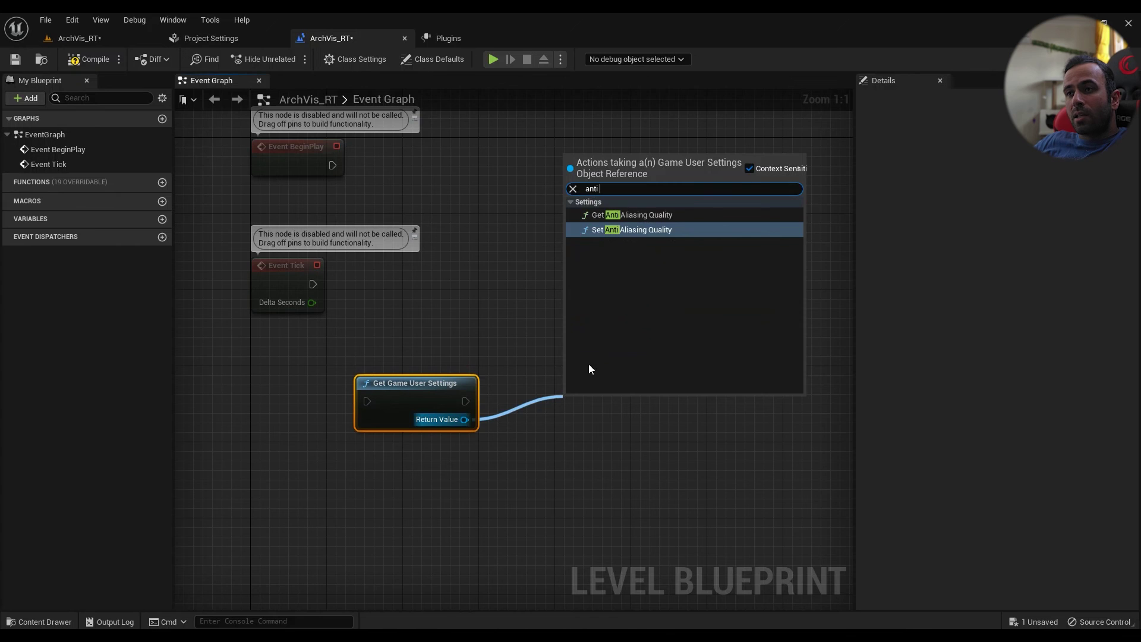
{"action": "left_click", "coordinate": [647, 229]}
{"action": "left_click_drag", "start_coordinate": [609, 429], "coordinate": [628, 401]}
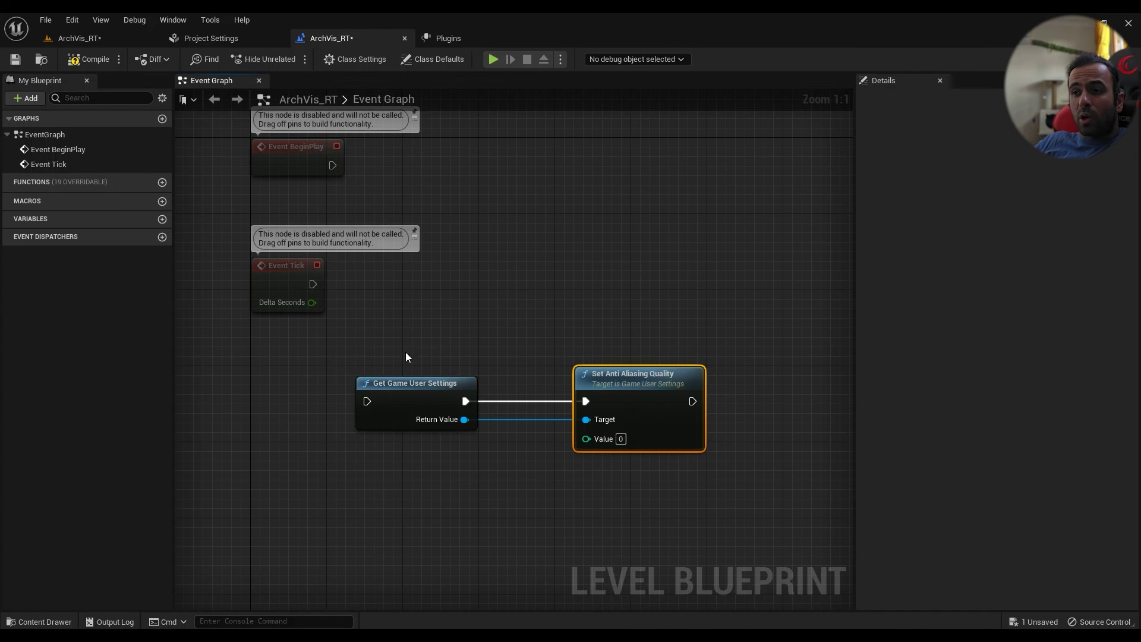
Delete the Get Game User Settings and Set Anti Aliasing Quality nodes, then return to the room view of the level.
{"action": "left_click_drag", "start_coordinate": [406, 357], "coordinate": [831, 444]}
{"action": "key", "text": "Delete"}
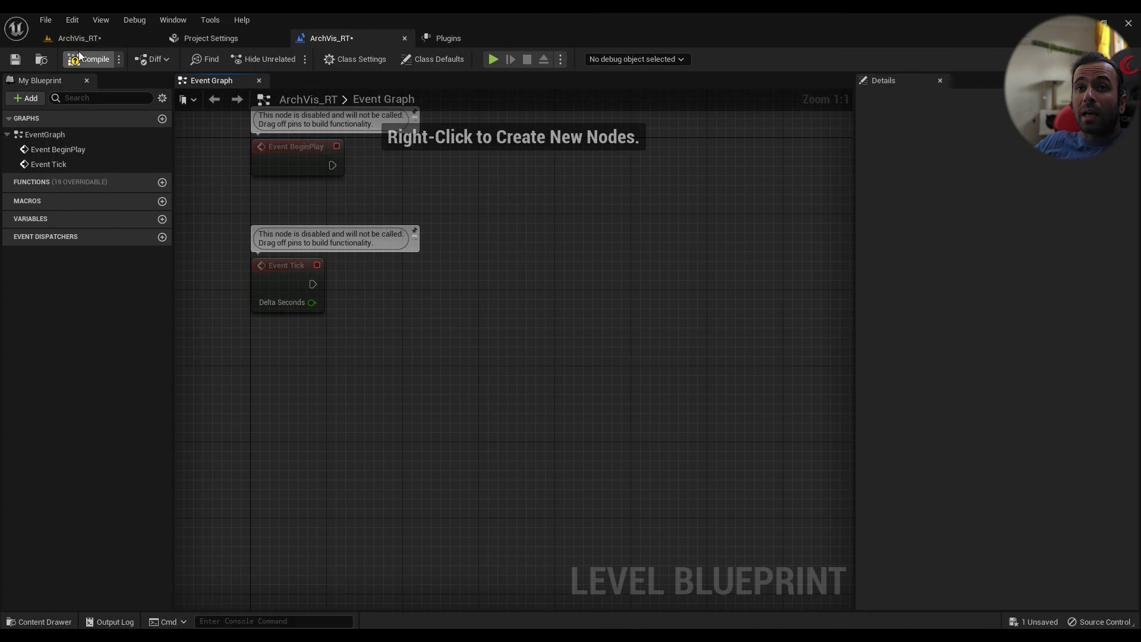
{"action": "left_click", "coordinate": [88, 38]}
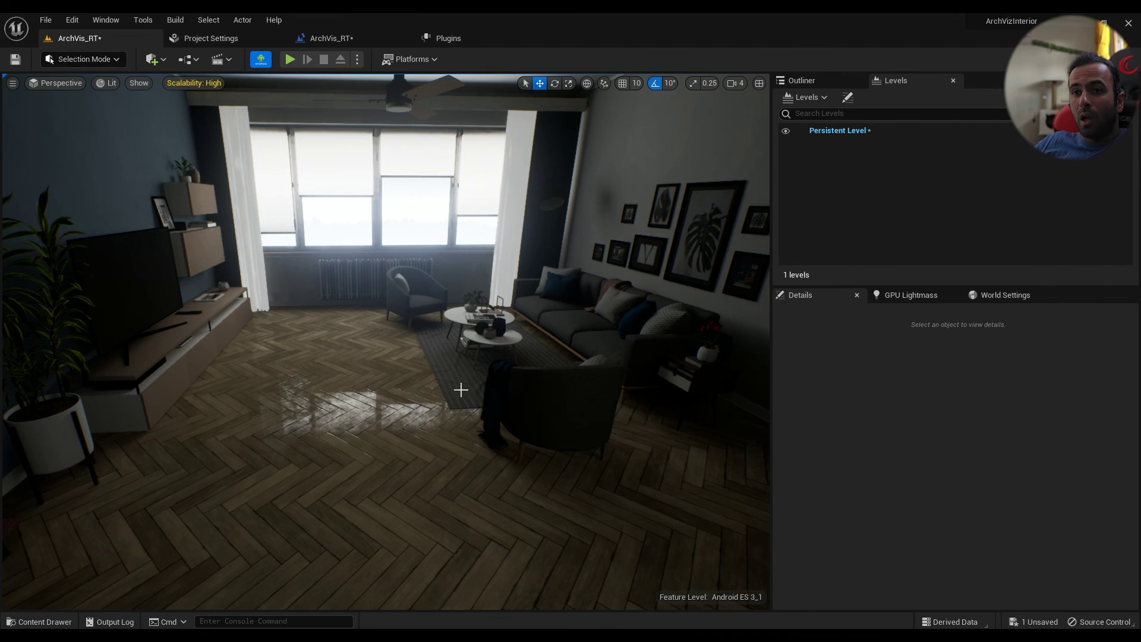
{"action": "mouse_move", "coordinate": [460, 390]}
{"action": "right_mouse_down"}
{"action": "mouse_move", "coordinate": [380, 362]}
{"action": "mouse_move", "coordinate": [457, 380]}
{"action": "mouse_move", "coordinate": [473, 407]}
{"action": "right_mouse_up"}
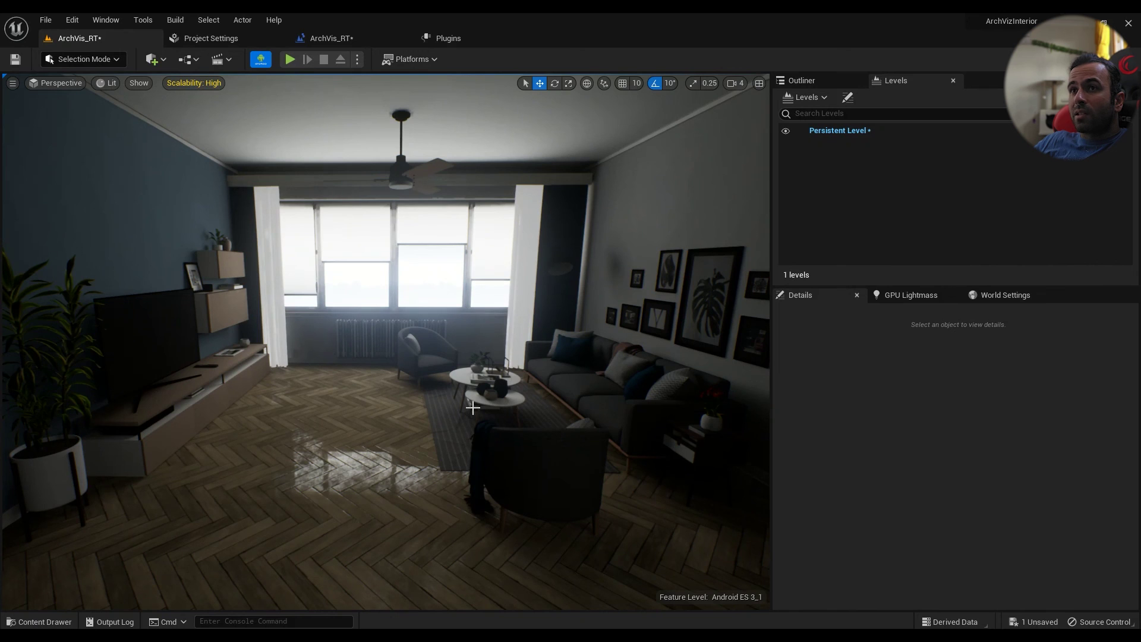